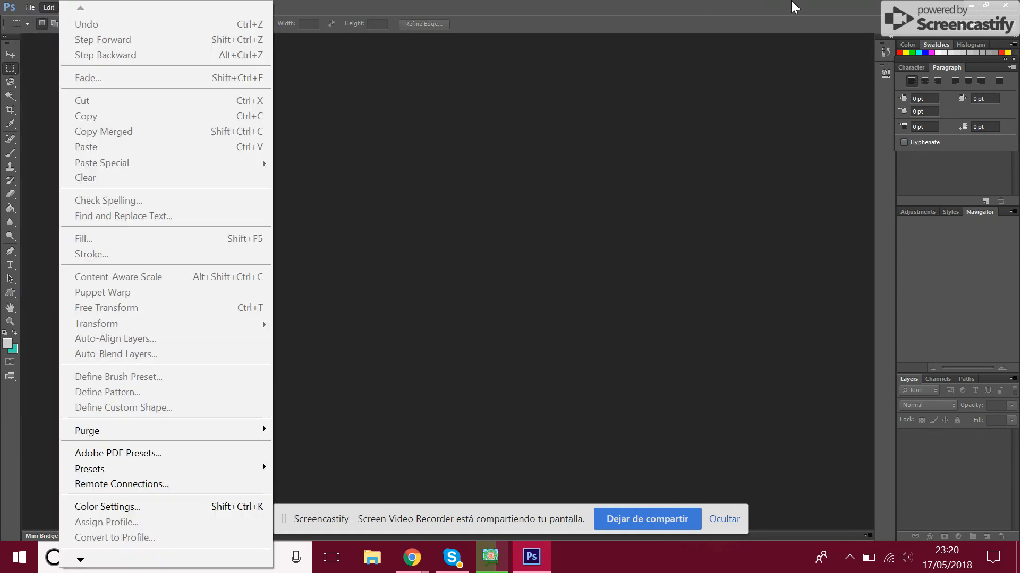
{"action": "left_click", "coordinate": [649, 5]}
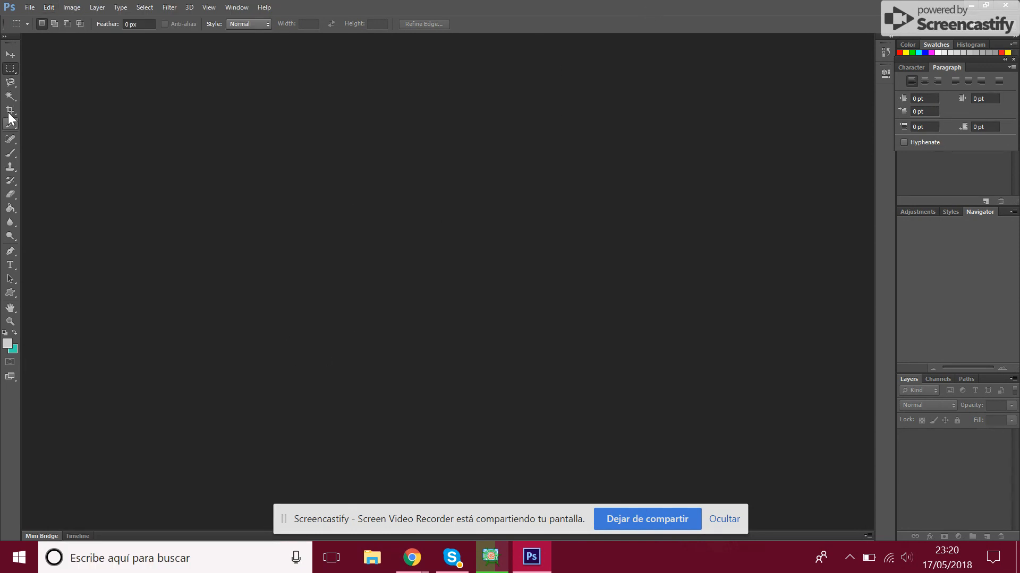
{"action": "left_click", "coordinate": [10, 8]}
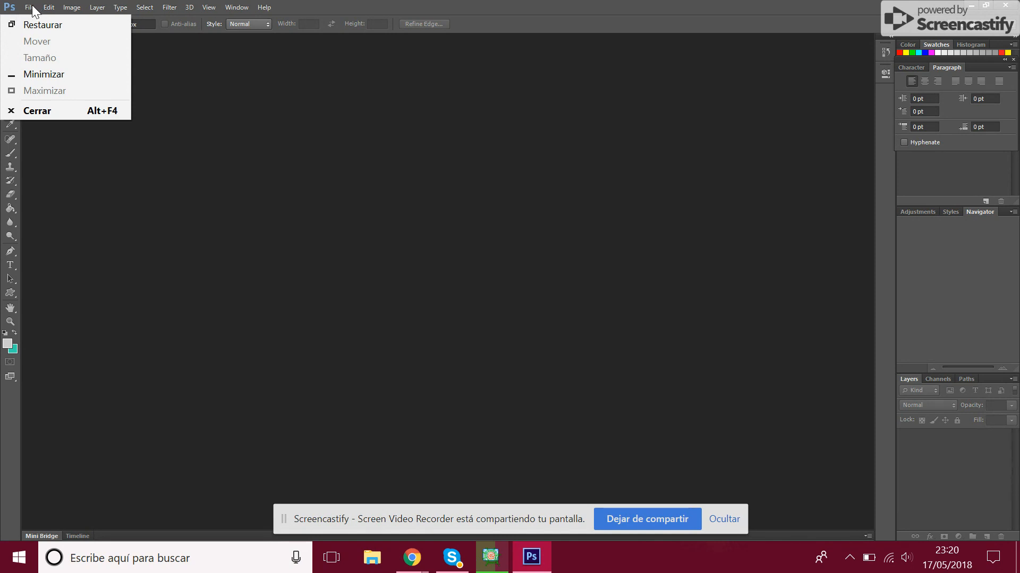
Start a new document and choose the Custom preset for it.
{"action": "left_click", "coordinate": [32, 7]}
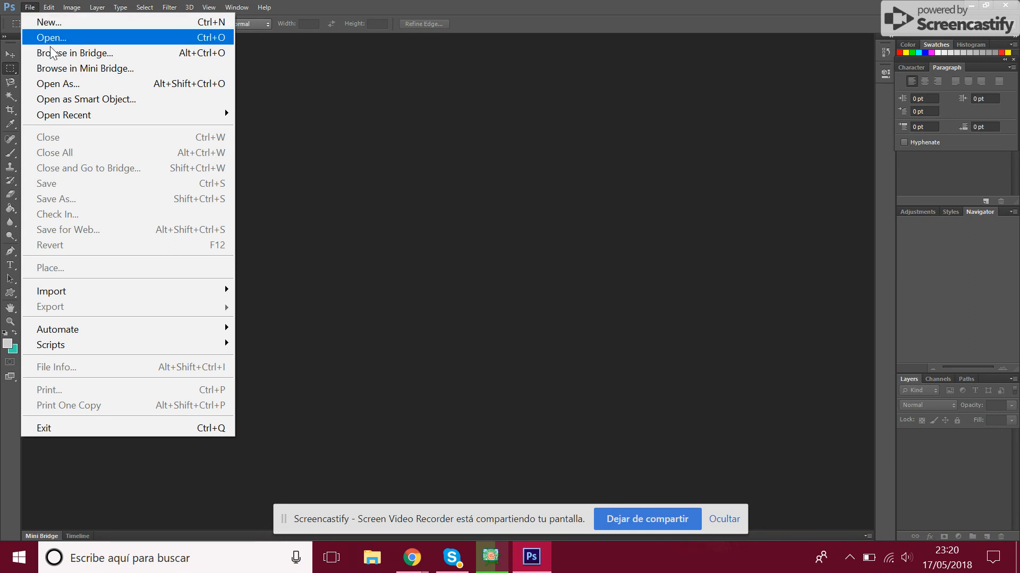
{"action": "mouse_move", "coordinate": [112, 114]}
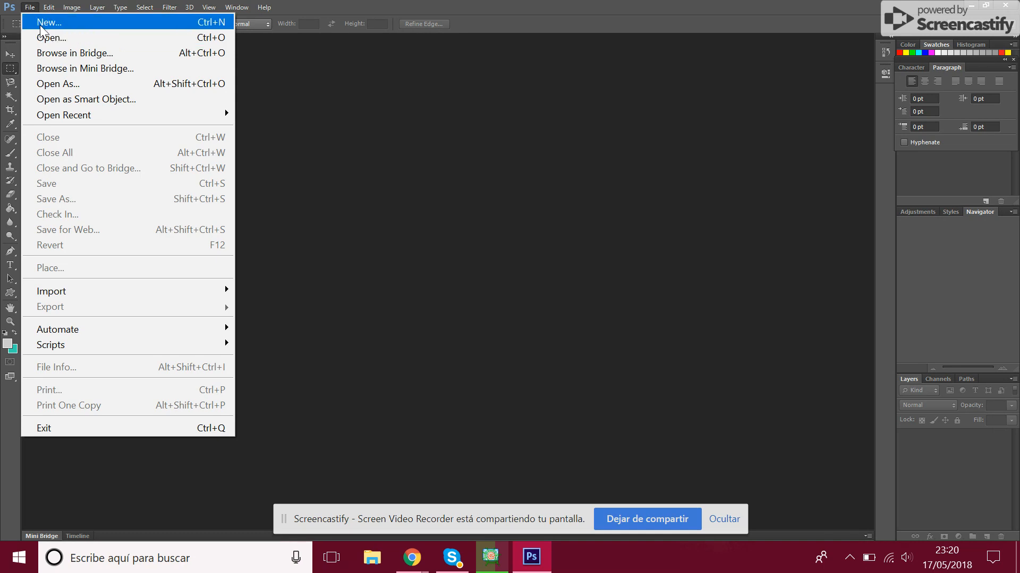
{"action": "left_click", "coordinate": [40, 24]}
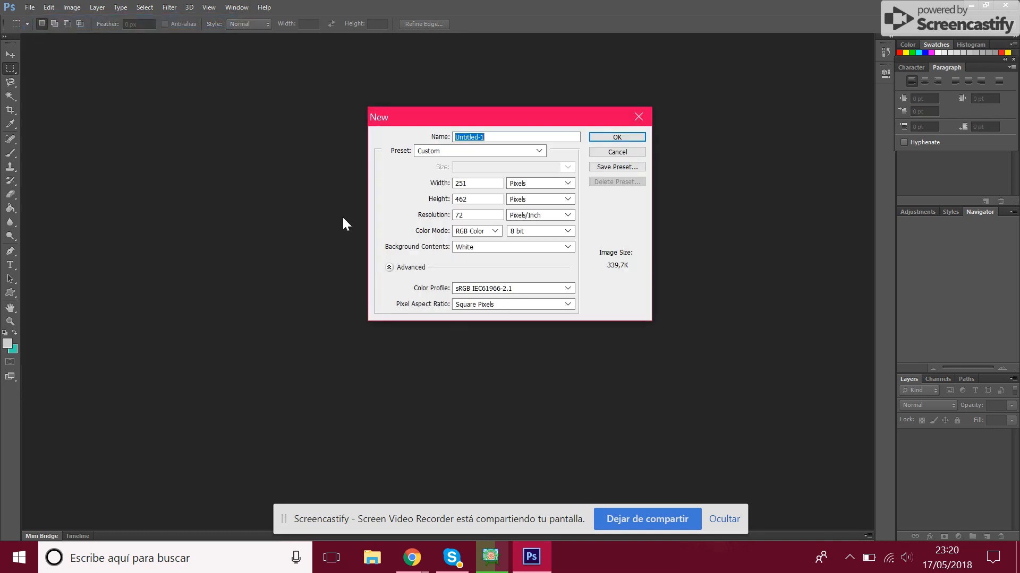
{"action": "left_click", "coordinate": [482, 151]}
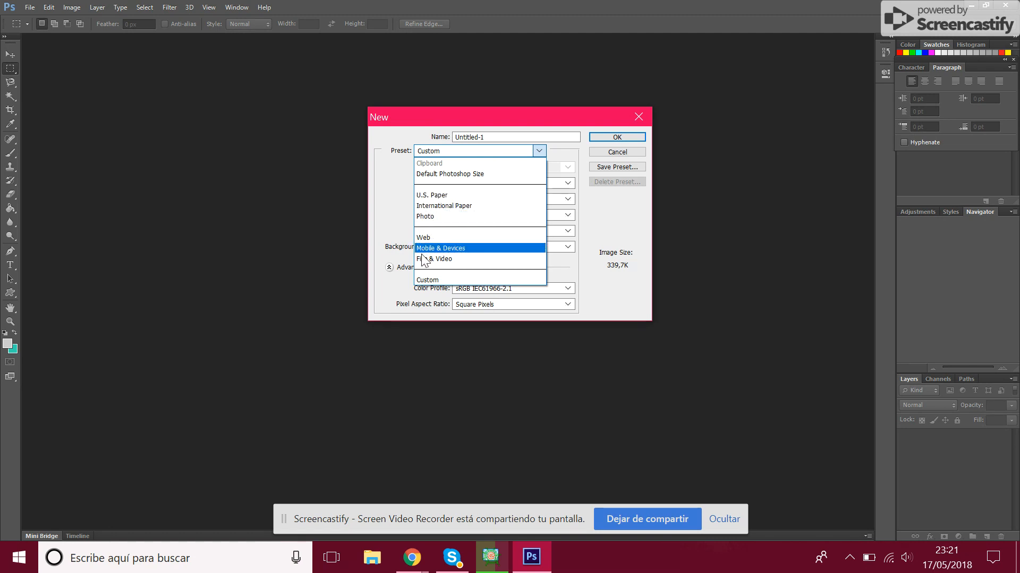
{"action": "left_click", "coordinate": [438, 281]}
Set the new document to 750 by 500 pixels in RGB Color and create it.
{"action": "double_click", "coordinate": [467, 184]}
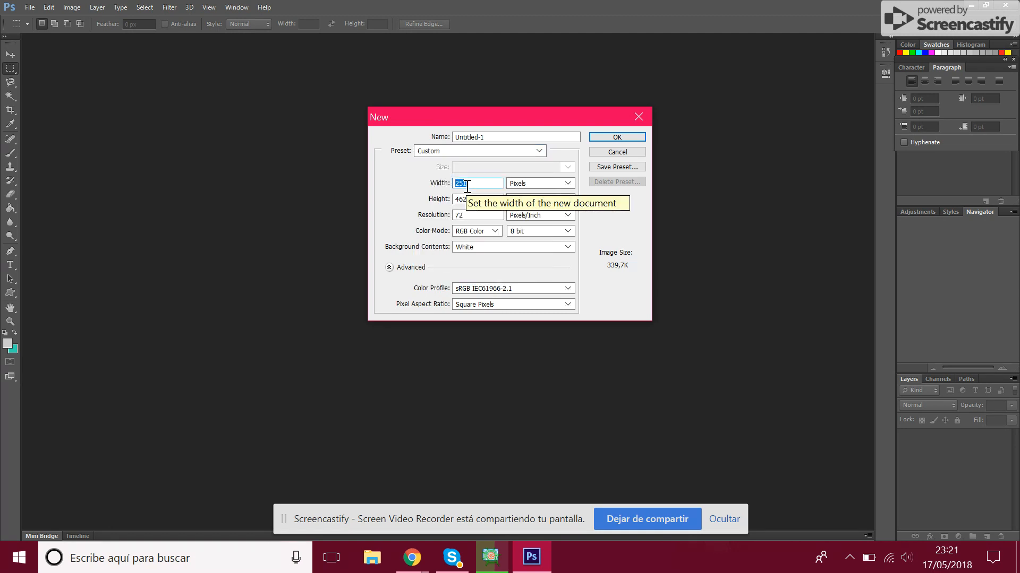
{"action": "type", "text": "750"}
{"action": "double_click", "coordinate": [483, 199]}
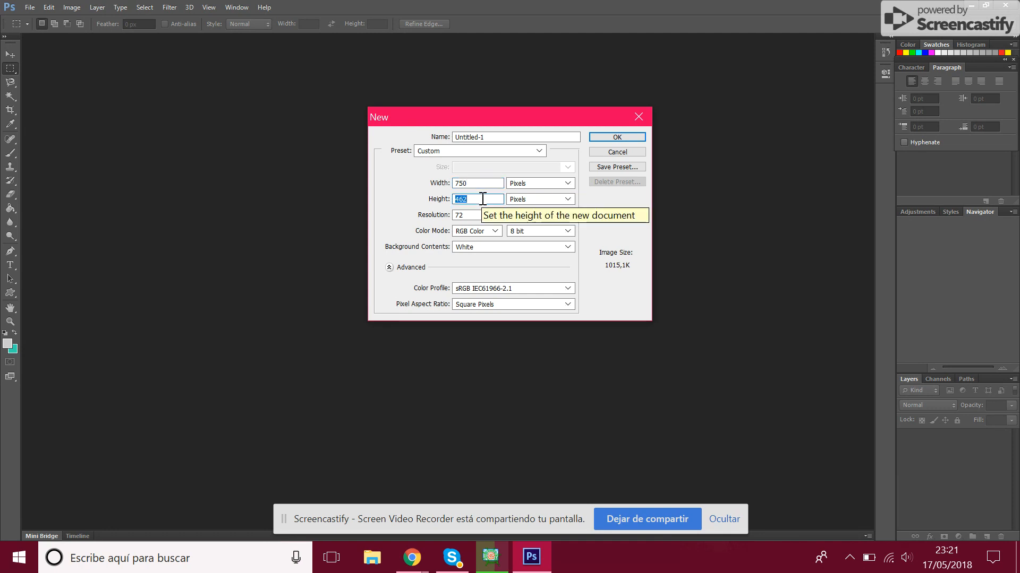
{"action": "type", "text": "500"}
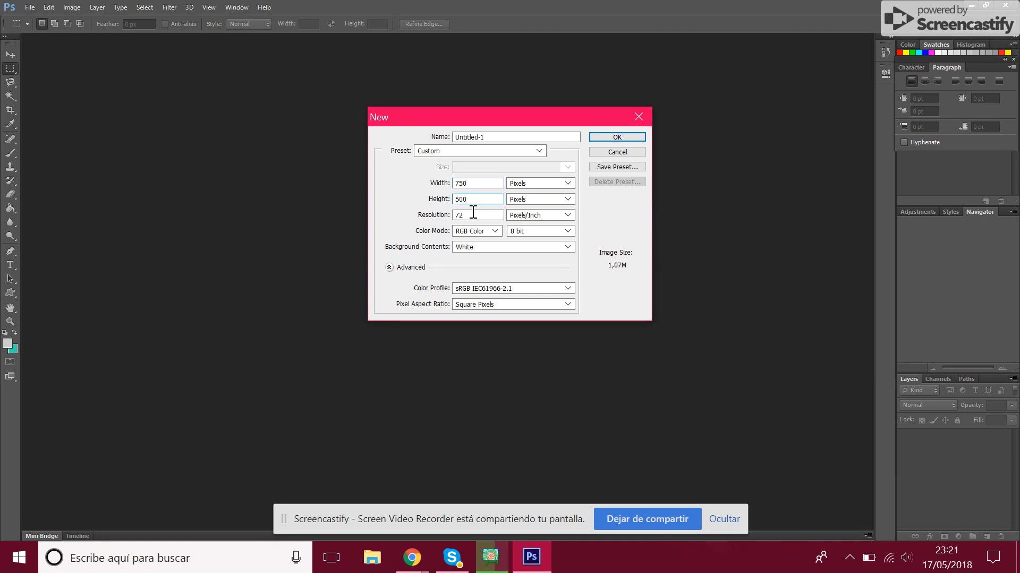
{"action": "left_click", "coordinate": [478, 216]}
{"action": "left_click", "coordinate": [494, 232]}
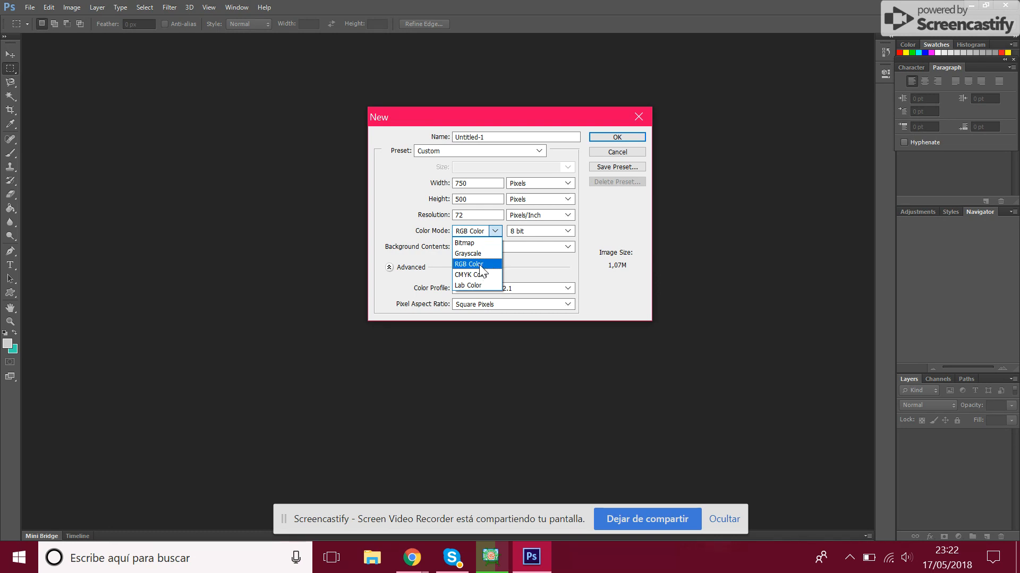
{"action": "left_click", "coordinate": [480, 265]}
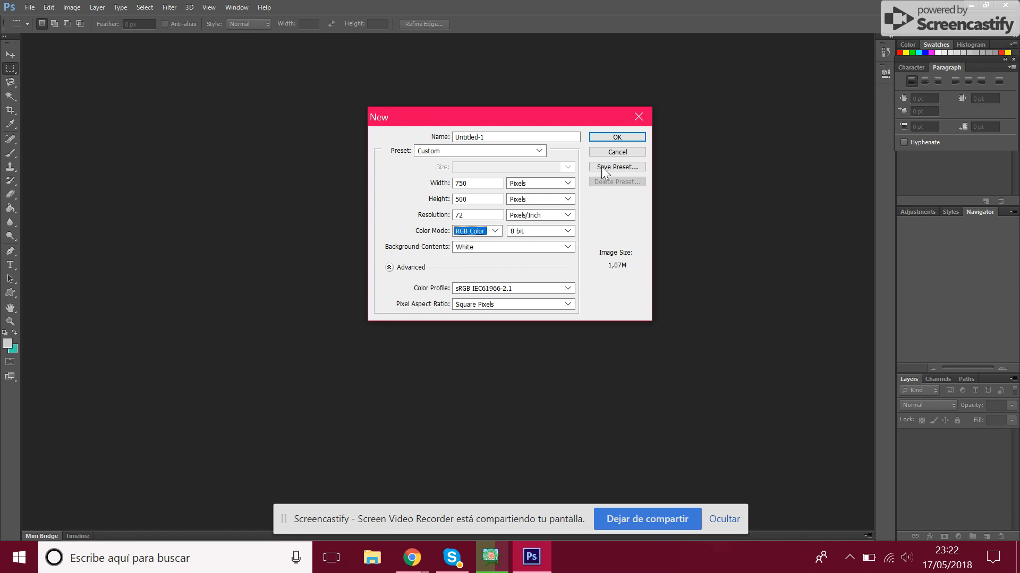
{"action": "left_click", "coordinate": [607, 137]}
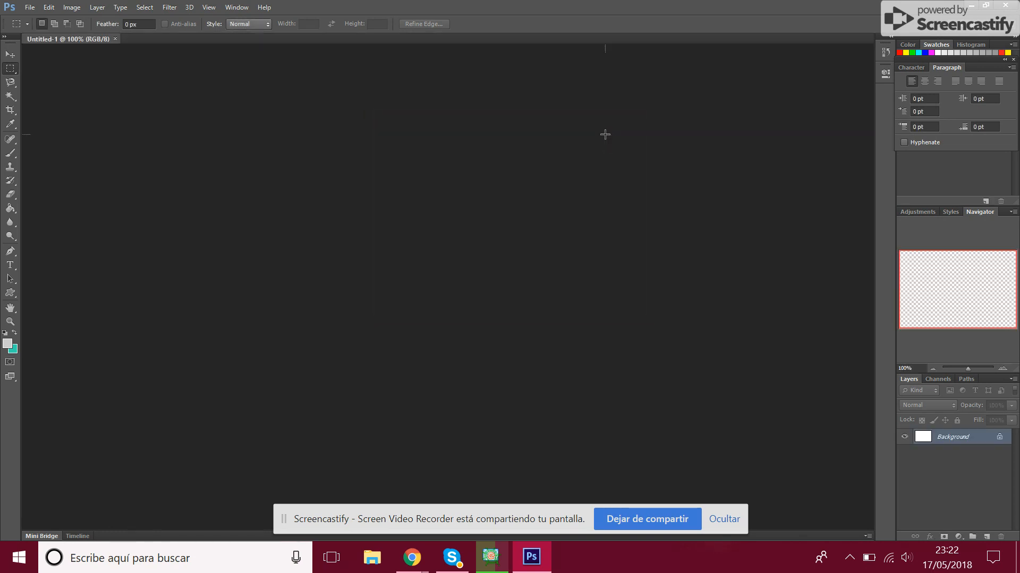
Add a new layer and write the text "BUY THIS ITEM!" in the upper-left area of the canvas.
{"action": "left_click", "coordinate": [10, 56]}
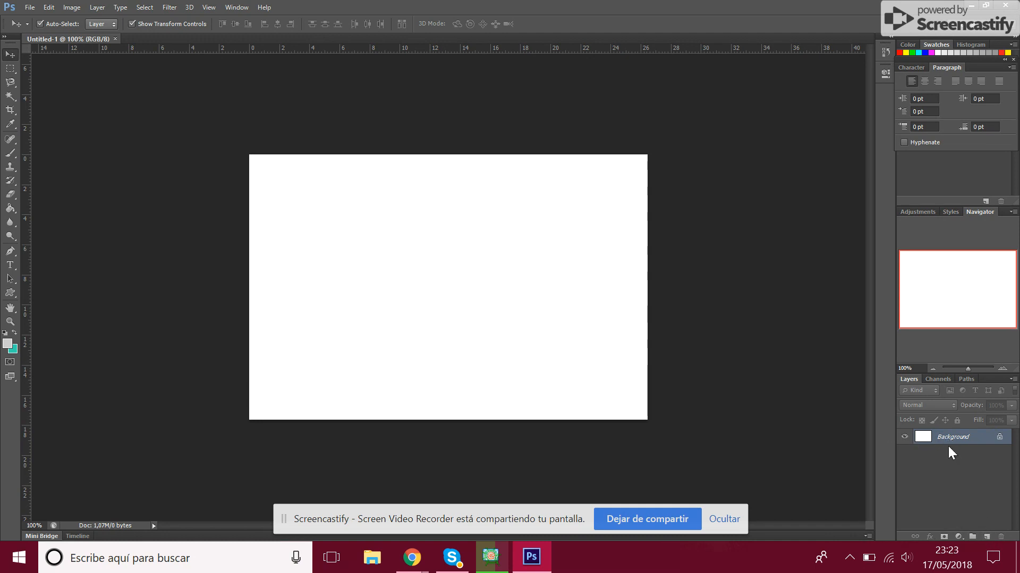
{"action": "left_click", "coordinate": [982, 536]}
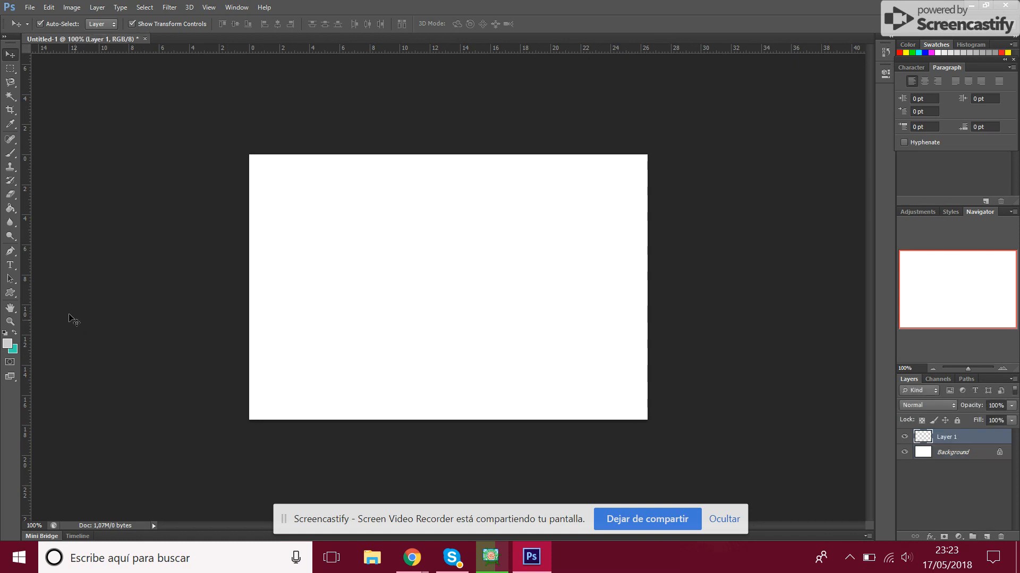
{"action": "left_click", "coordinate": [9, 265]}
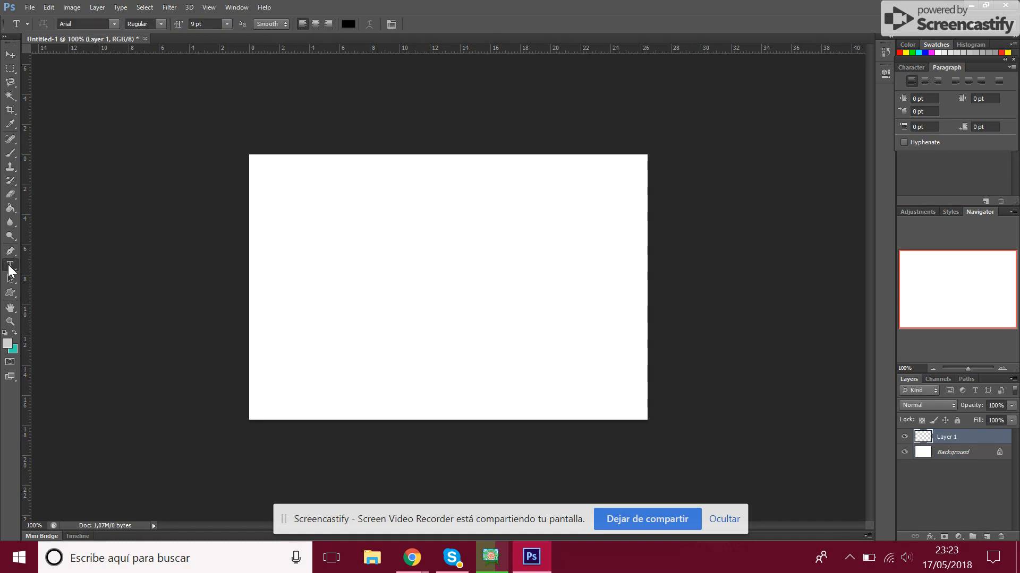
{"action": "left_click", "coordinate": [306, 222]}
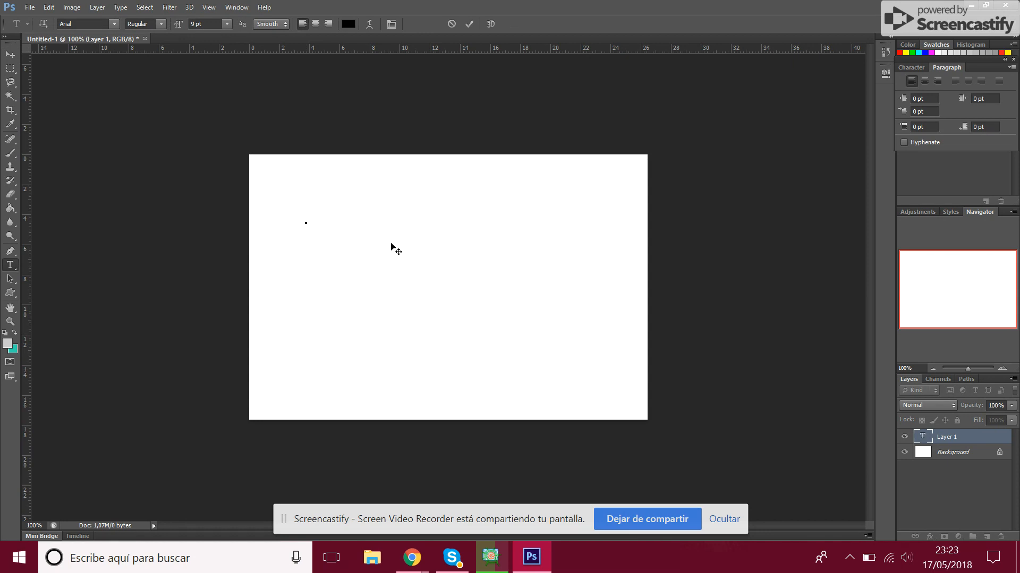
{"action": "type", "text": "BUY THIS ITEM!"}
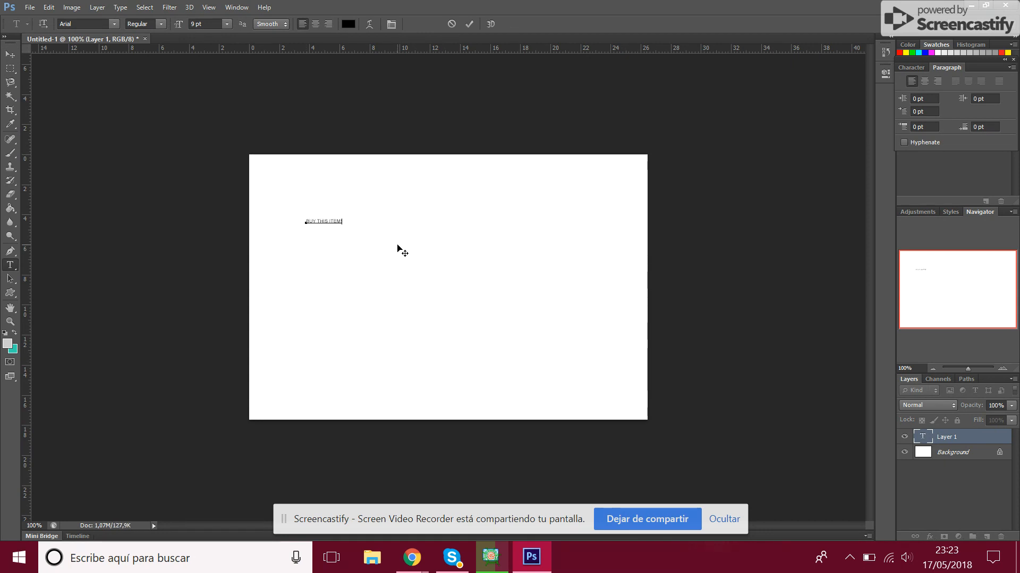
Set the font size of the whole "BUY THIS ITEM!" text to 30 pt.
{"action": "triple_click", "coordinate": [322, 221]}
{"action": "left_click", "coordinate": [227, 23]}
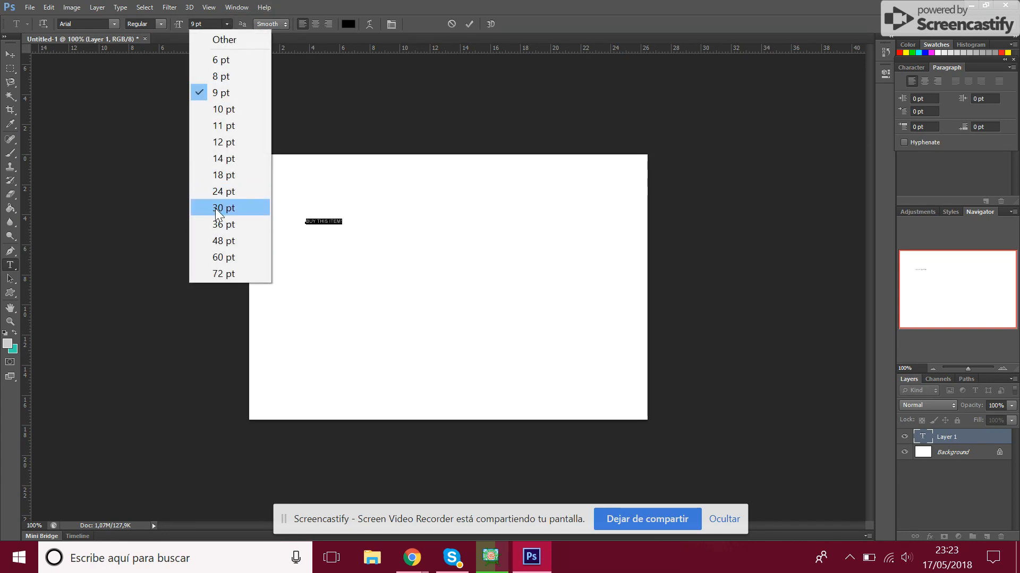
{"action": "left_click", "coordinate": [215, 208]}
Scale the text up to about 73.5 pt from its lower-right corner so it spans most of the canvas width.
{"action": "left_click", "coordinate": [12, 55]}
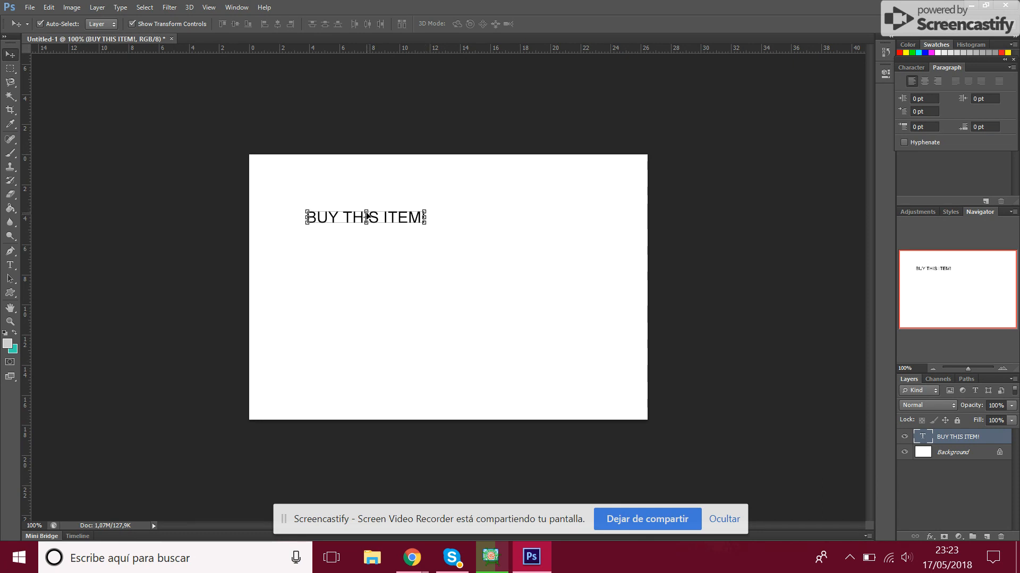
{"action": "left_click_drag", "start_coordinate": [378, 166], "coordinate": [379, 166]}
{"action": "key", "text": "ctrl+z"}
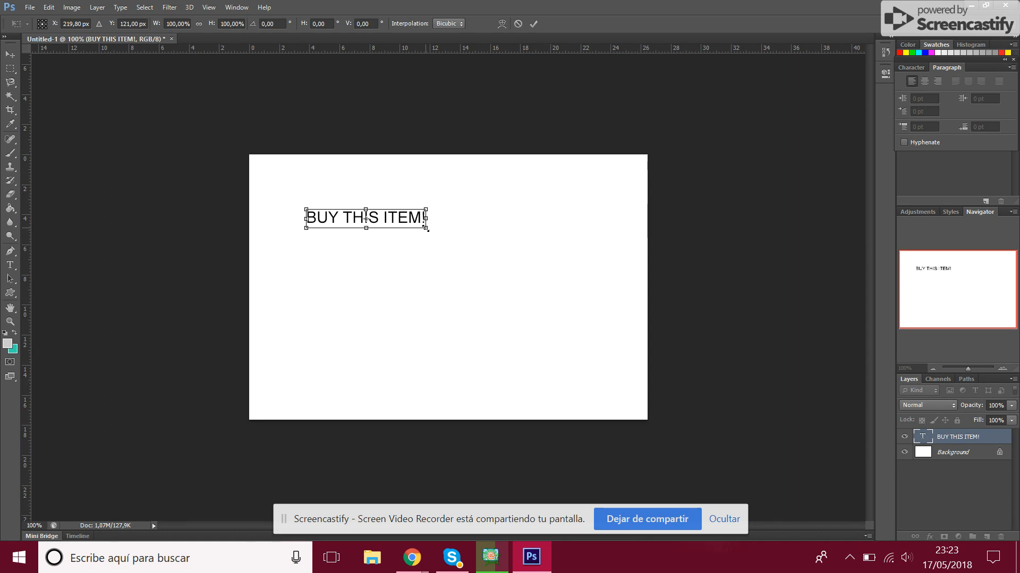
{"action": "left_click_drag", "start_coordinate": [425, 228], "coordinate": [596, 277]}
{"action": "key", "text": "Return"}
Change the font family of the entire "BUY THIS ITEM!" text to Broadway.
{"action": "left_click", "coordinate": [11, 267]}
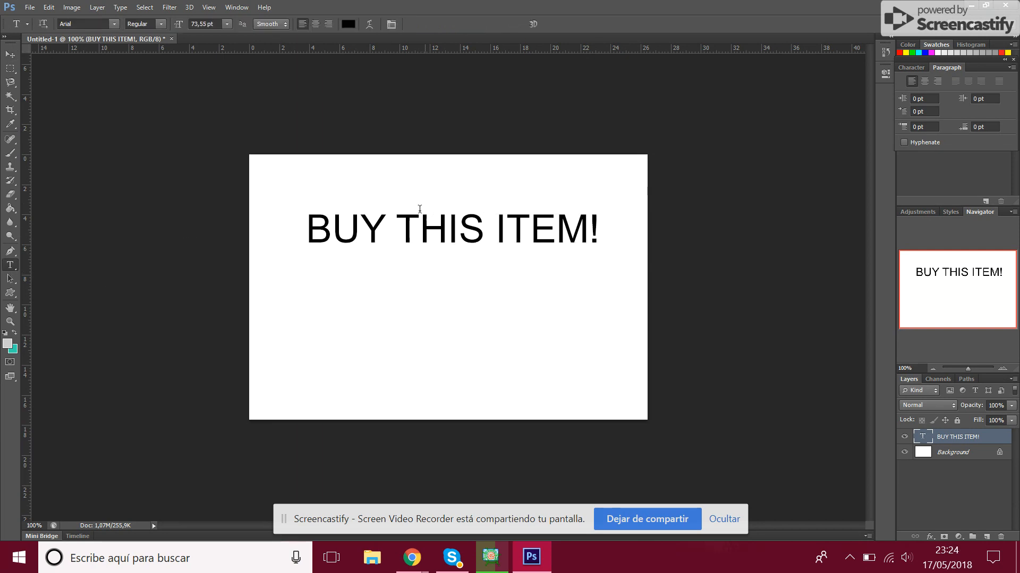
{"action": "left_click", "coordinate": [399, 229]}
{"action": "double_click", "coordinate": [400, 229]}
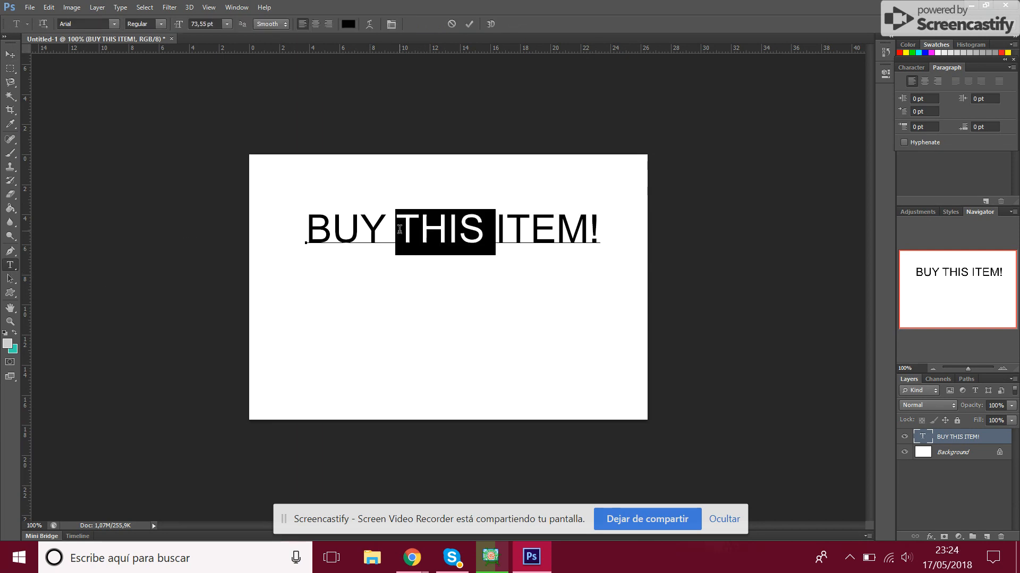
{"action": "triple_click", "coordinate": [399, 230]}
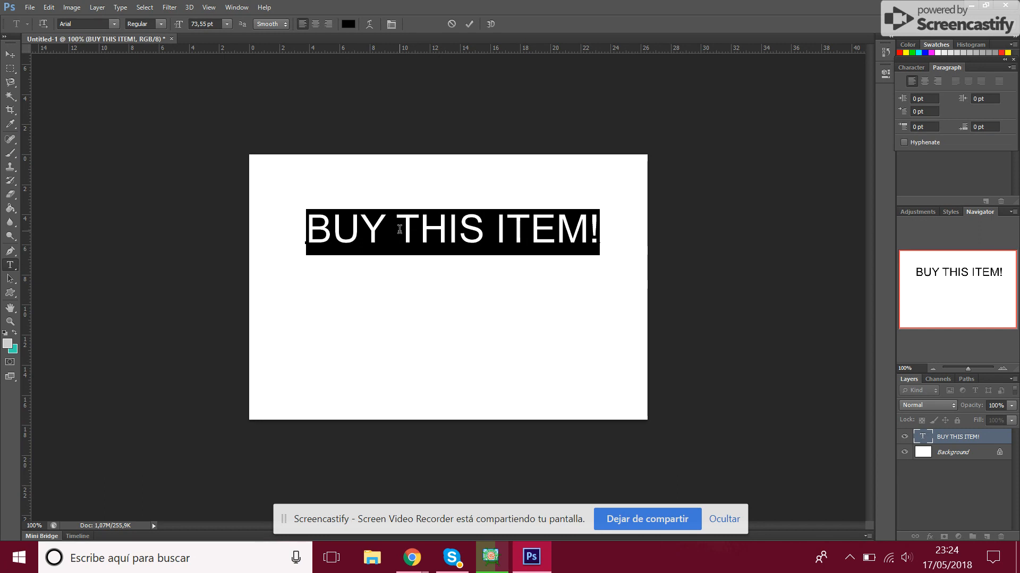
{"action": "left_click", "coordinate": [226, 24]}
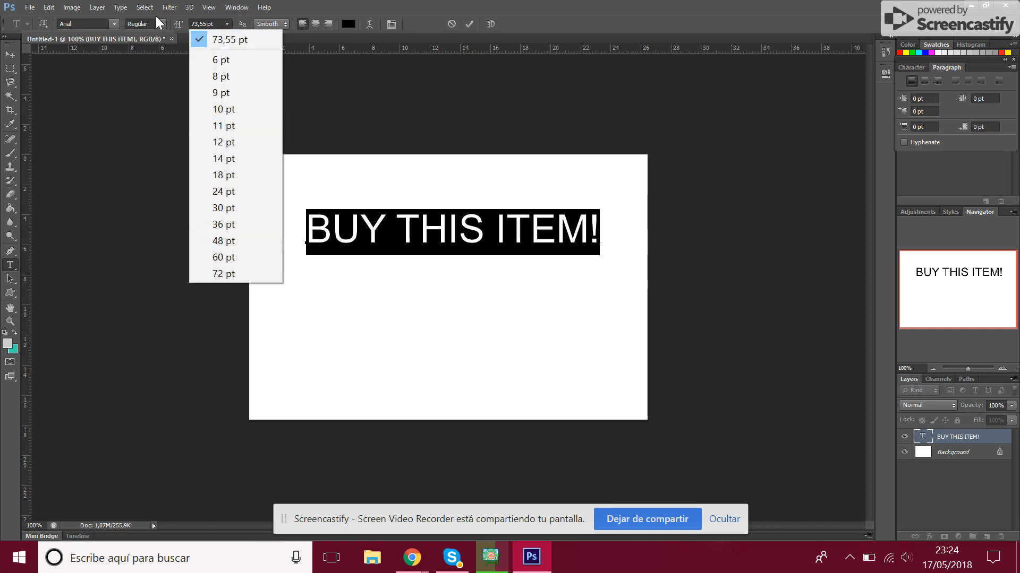
{"action": "left_click", "coordinate": [118, 24]}
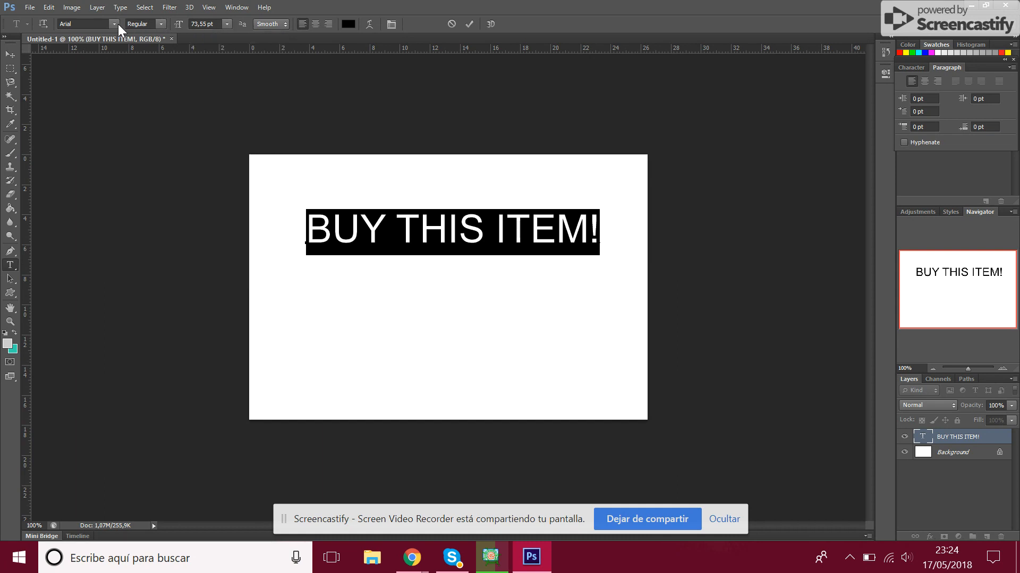
{"action": "left_click", "coordinate": [95, 24]}
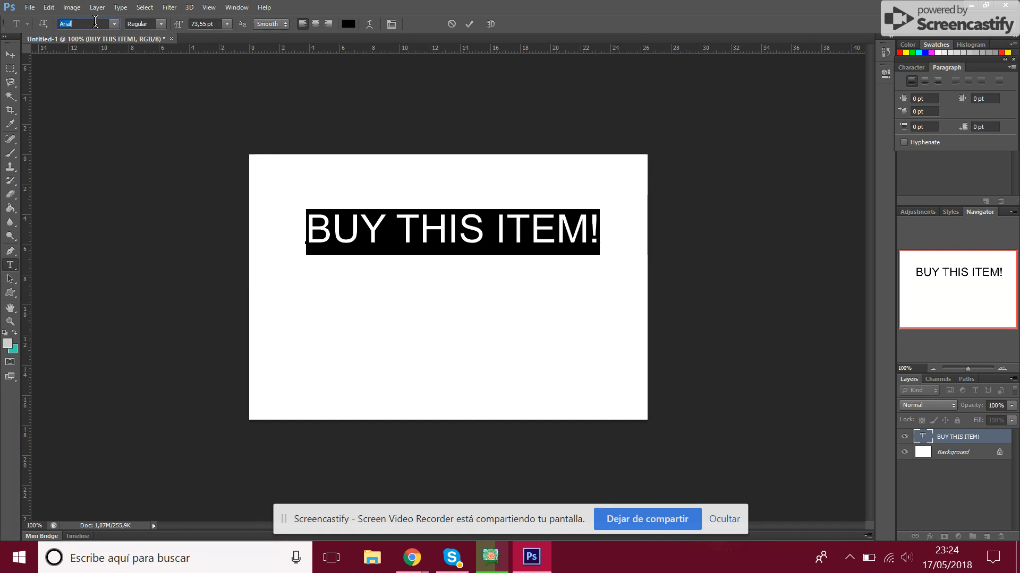
{"action": "key", "text": "Down"}
{"action": "key", "text": "Down"}
{"action": "key", "text": "Down"}
{"action": "key", "text": "Down"}
{"action": "key", "text": "Down"}
{"action": "key", "text": "Down"}
{"action": "key", "text": "Down"}
{"action": "key", "text": "Down"}
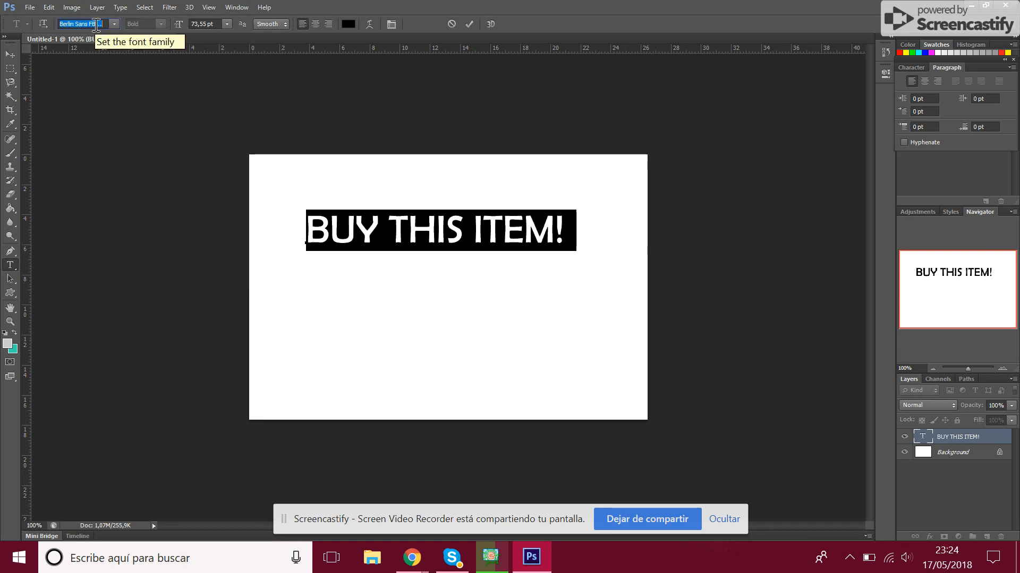
{"action": "left_click", "coordinate": [115, 24]}
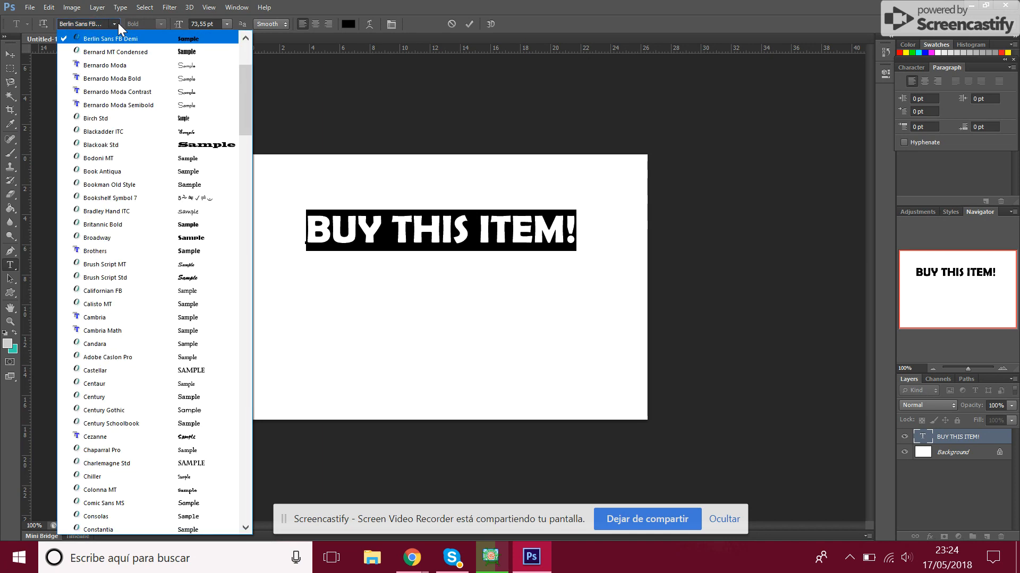
{"action": "left_click", "coordinate": [133, 244]}
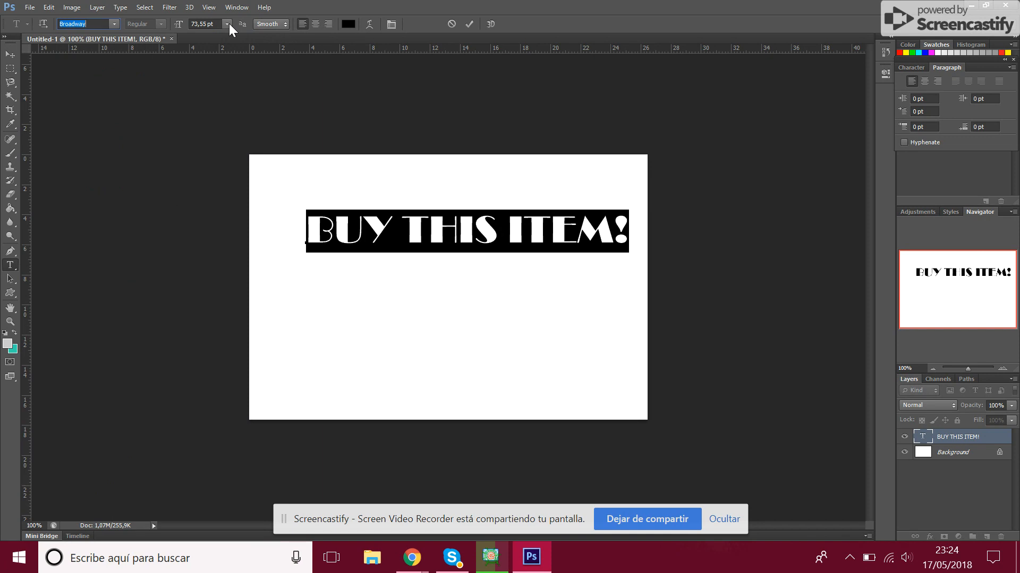
Set the text color to bright red, f50606.
{"action": "left_click", "coordinate": [346, 25]}
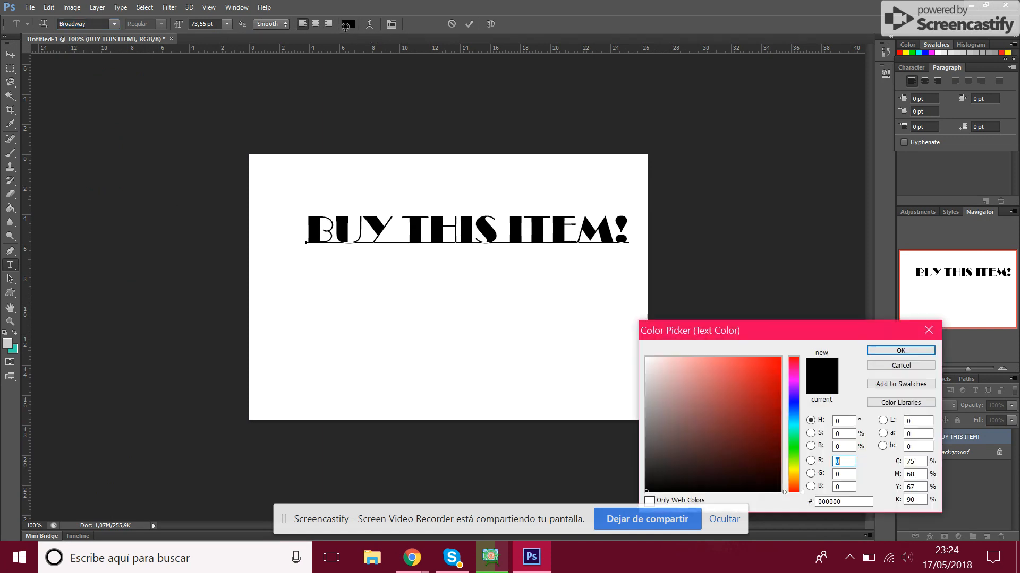
{"action": "left_click", "coordinate": [777, 362]}
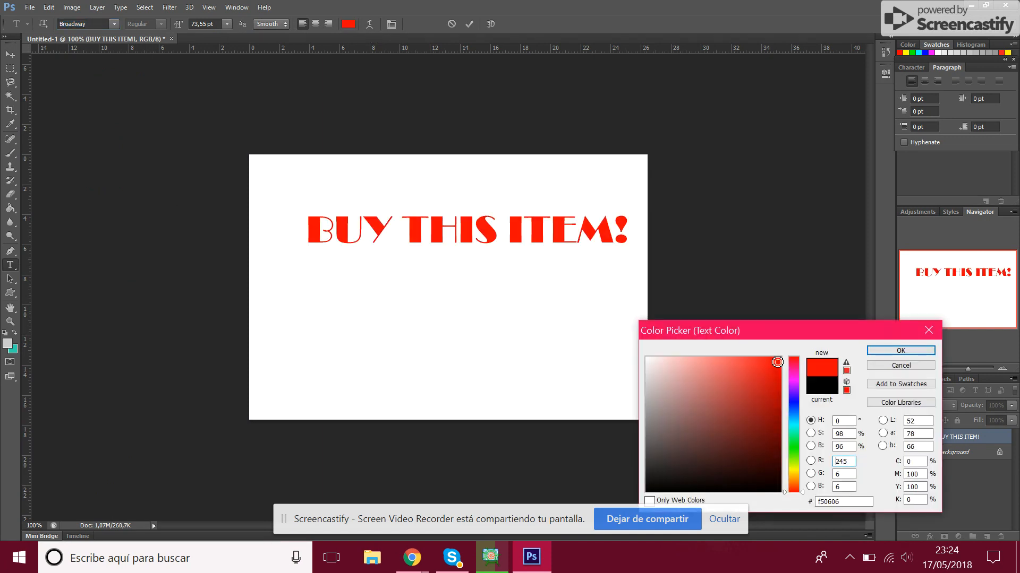
{"action": "left_click", "coordinate": [886, 351]}
Move the "BUY THIS ITEM!" text up to the top of the canvas, roughly centered horizontally.
{"action": "left_click", "coordinate": [396, 221]}
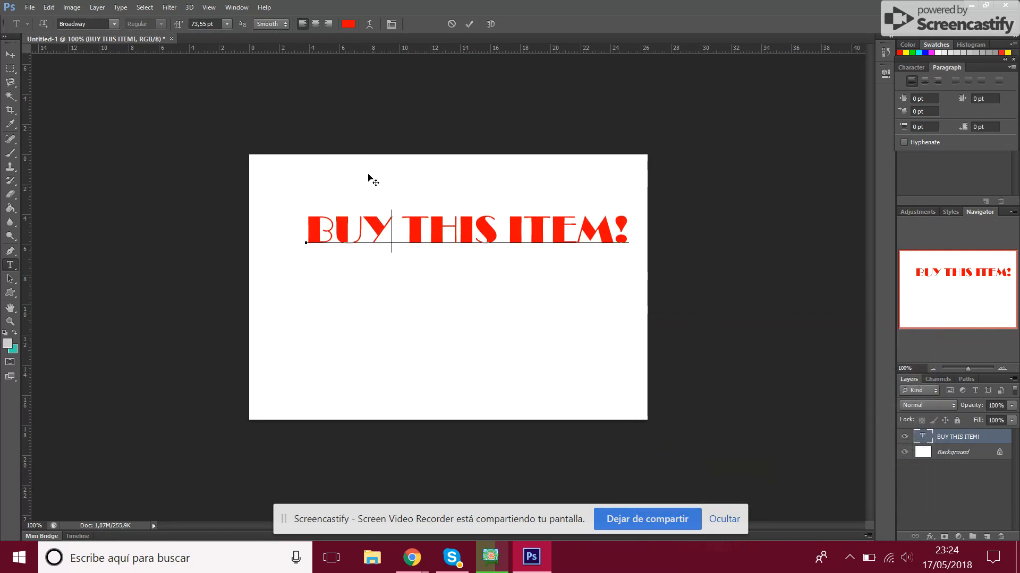
{"action": "left_click", "coordinate": [9, 54]}
{"action": "left_click_drag", "start_coordinate": [375, 232], "coordinate": [361, 184]}
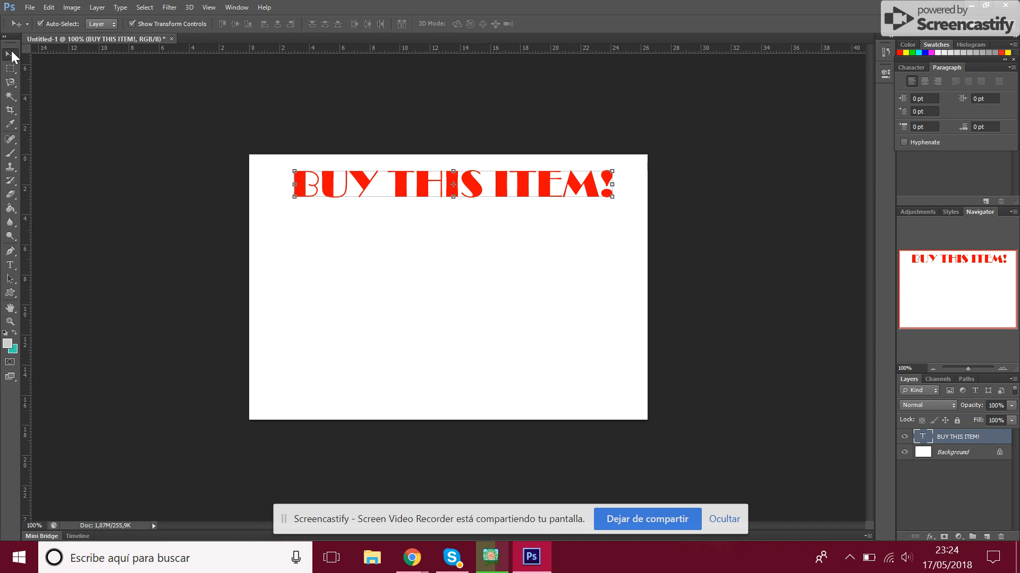
{"action": "left_click", "coordinate": [10, 71]}
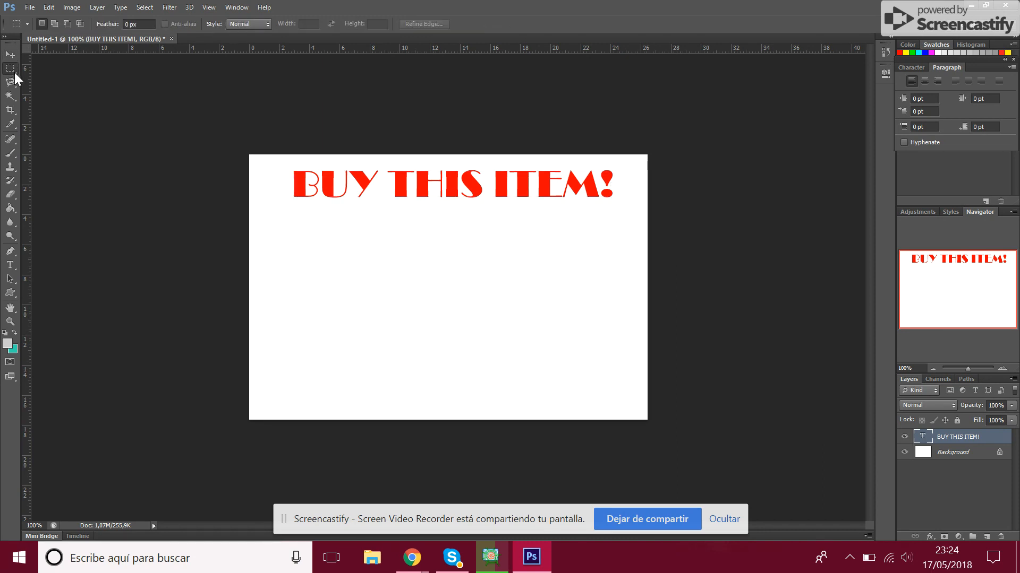
{"action": "key", "text": "h"}
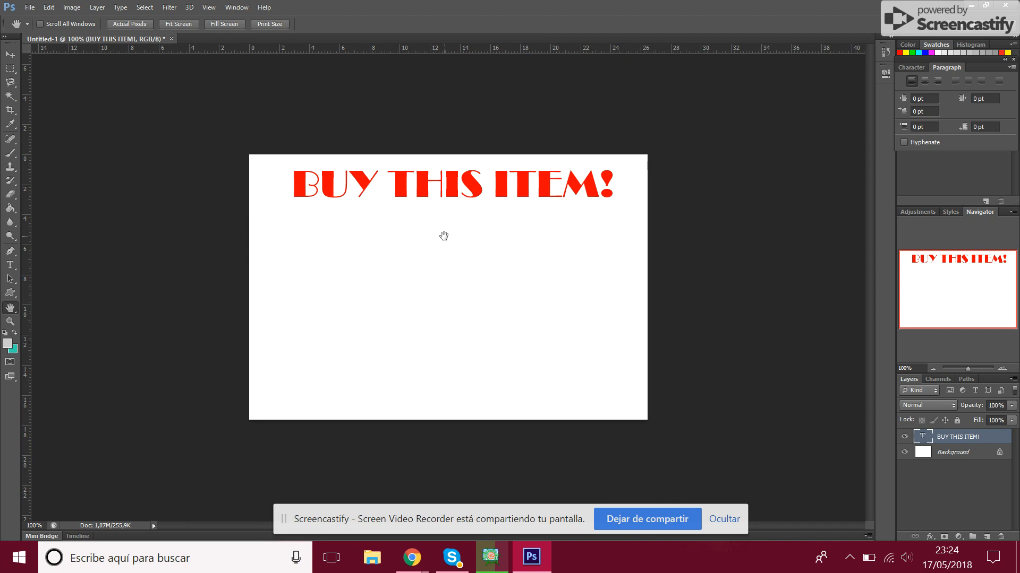
Nudge the "BUY THIS ITEM!" text slightly down and to the left so it is centered horizontally on the canvas.
{"action": "key", "text": "v"}
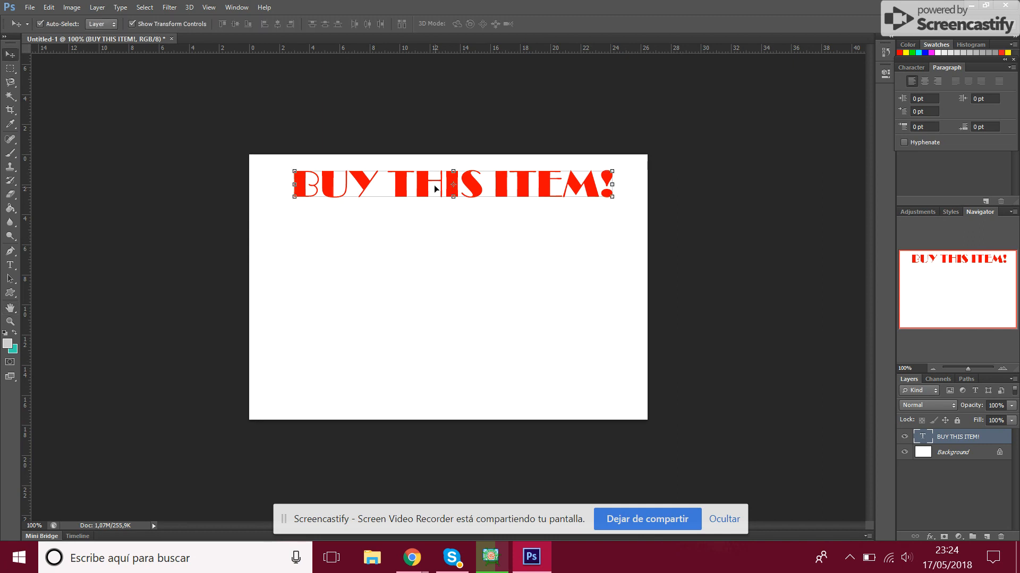
{"action": "mouse_move", "coordinate": [500, 185]}
{"action": "left_mouse_down"}
{"action": "mouse_move", "coordinate": [452, 243]}
{"action": "mouse_move", "coordinate": [495, 191]}
{"action": "left_mouse_up"}
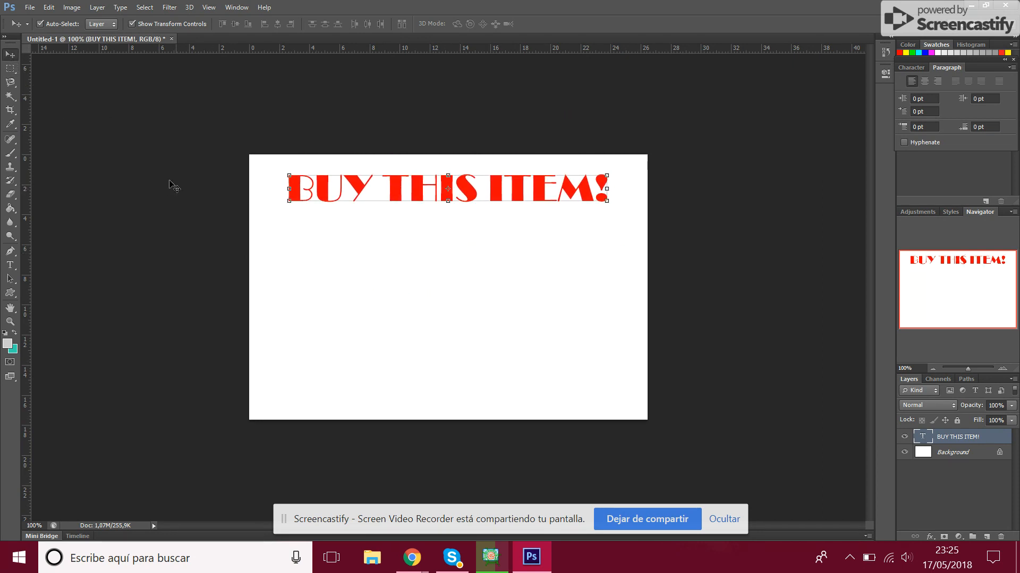
{"action": "left_click", "coordinate": [9, 265]}
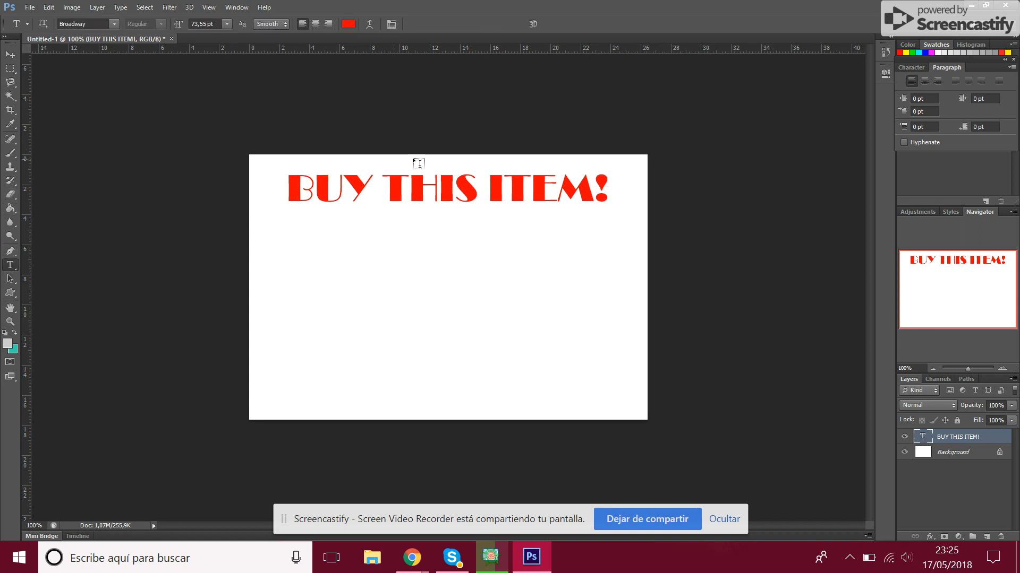
{"action": "triple_click", "coordinate": [389, 184]}
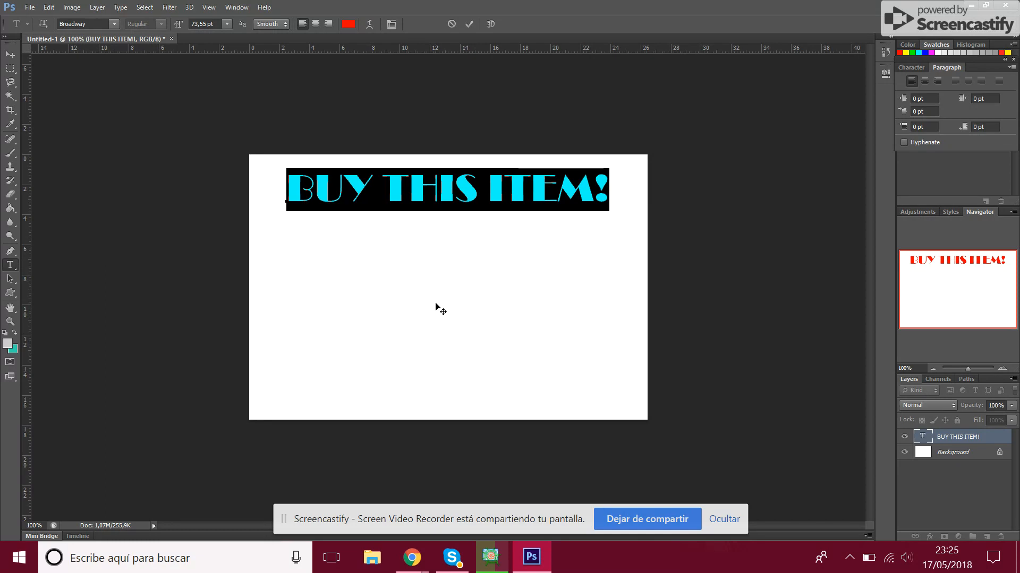
{"action": "type", "text": "V"}
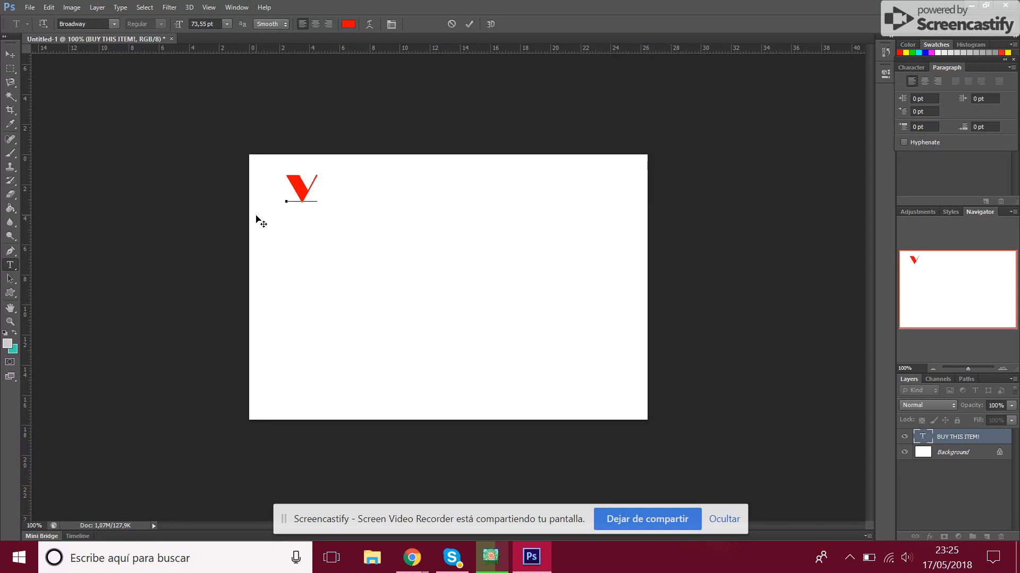
{"action": "key", "text": "ctrl+z"}
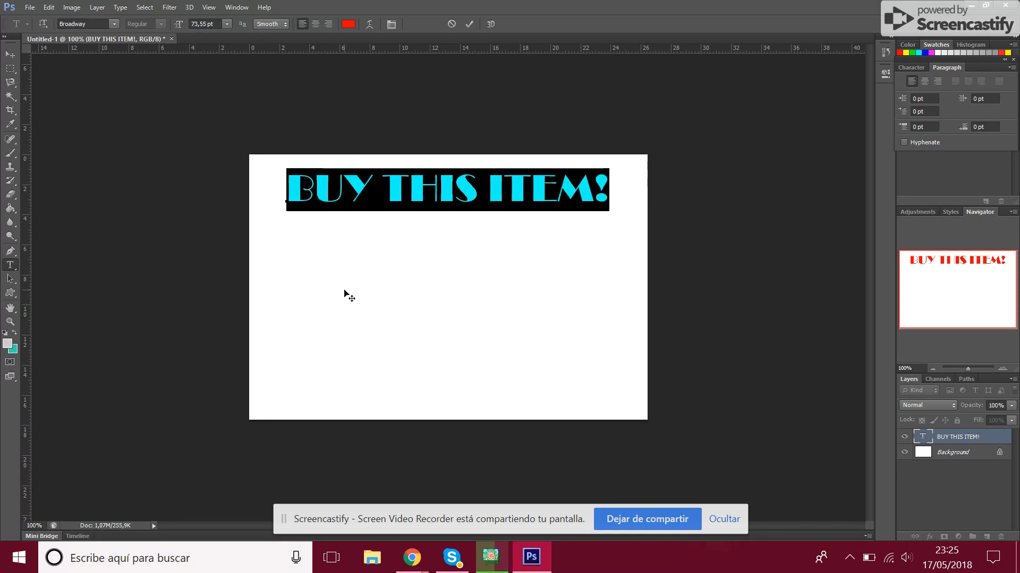
Leave text editing and nudge the "BUY THIS ITEM!" headline slightly to the right.
{"action": "left_click", "coordinate": [10, 54]}
{"action": "left_click", "coordinate": [437, 306]}
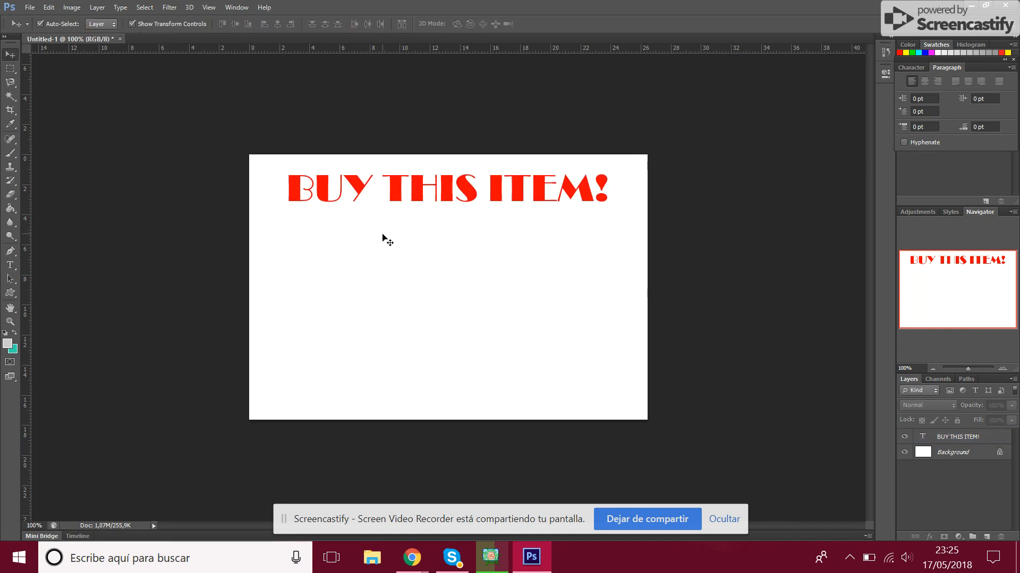
{"action": "mouse_move", "coordinate": [398, 194]}
{"action": "left_mouse_down"}
{"action": "mouse_move", "coordinate": [428, 192]}
{"action": "mouse_move", "coordinate": [404, 190]}
{"action": "left_mouse_up"}
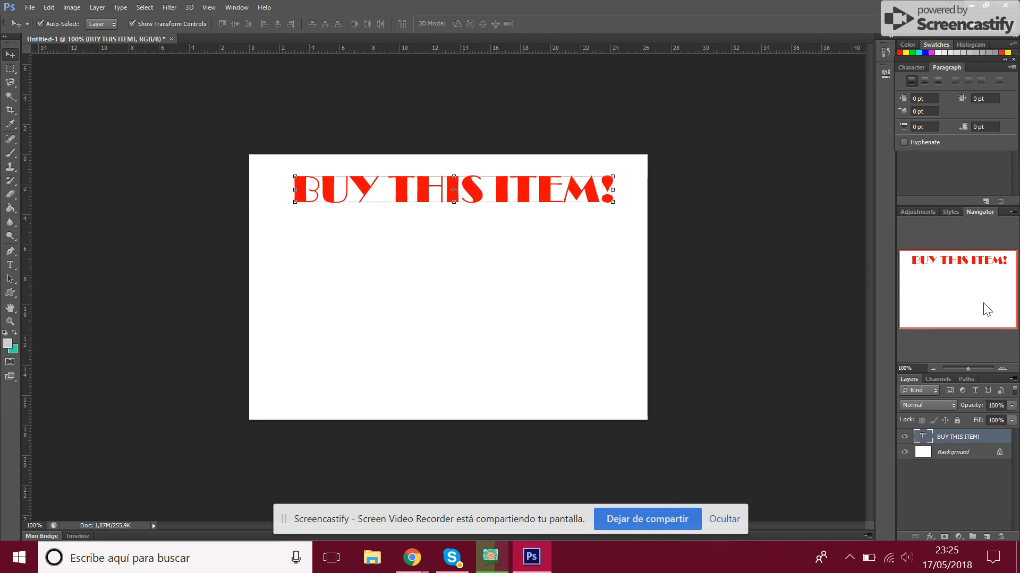
Examine the list of available panels for the Navigator and zoom the canvas to 141.91%.
{"action": "left_click_drag", "start_coordinate": [965, 368], "coordinate": [971, 371]}
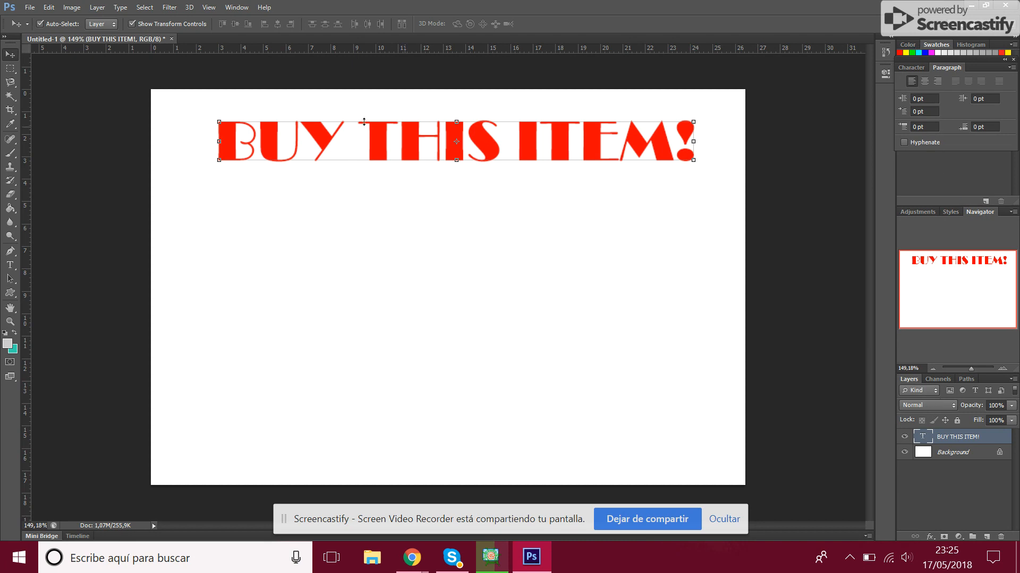
{"action": "left_click", "coordinate": [208, 7]}
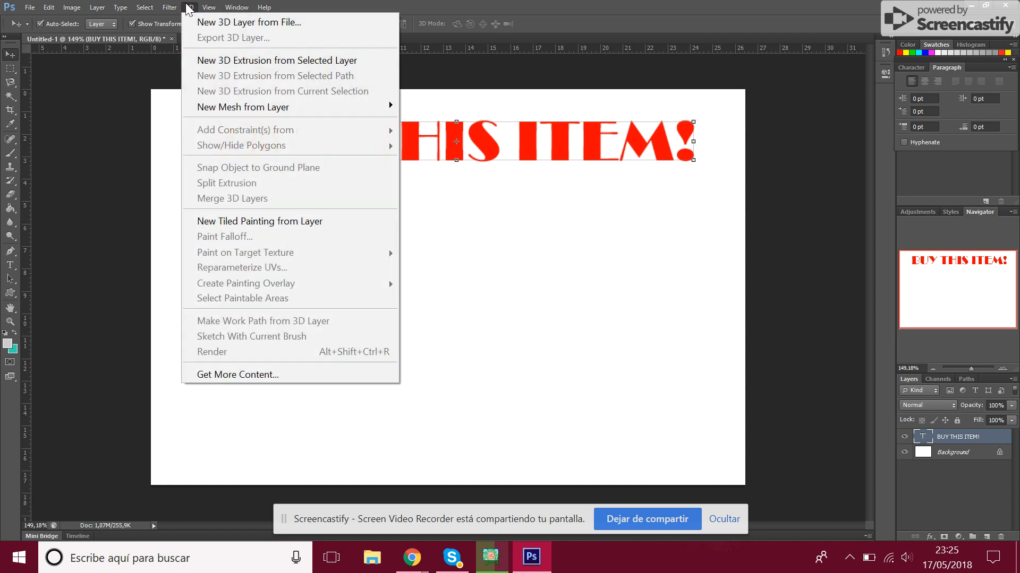
{"action": "mouse_move", "coordinate": [225, 11]}
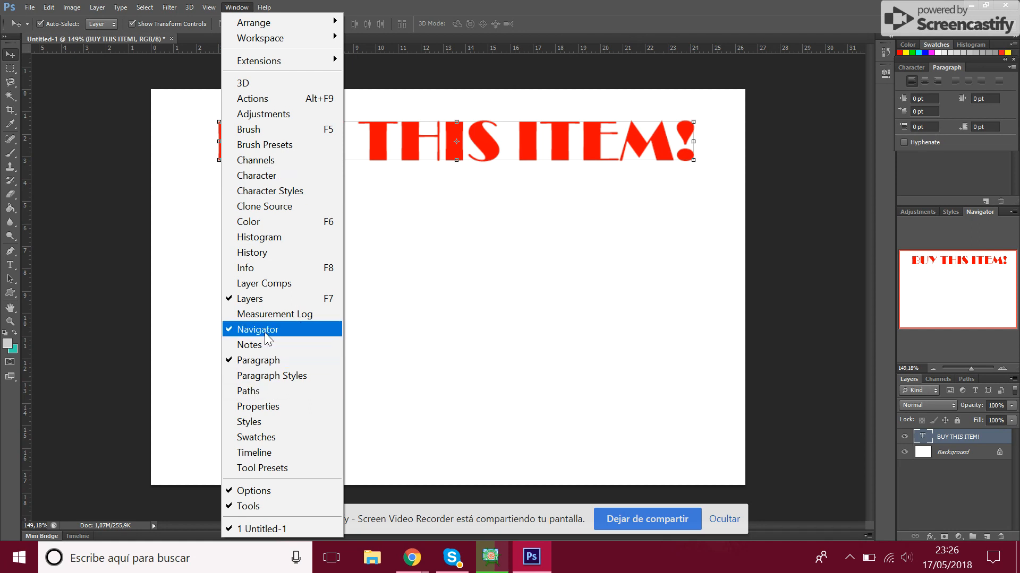
{"action": "left_click", "coordinate": [648, 330]}
{"action": "mouse_move", "coordinate": [974, 366]}
{"action": "left_mouse_down"}
{"action": "mouse_move", "coordinate": [961, 369]}
{"action": "mouse_move", "coordinate": [971, 370]}
{"action": "left_mouse_up"}
{"action": "left_click", "coordinate": [663, 320]}
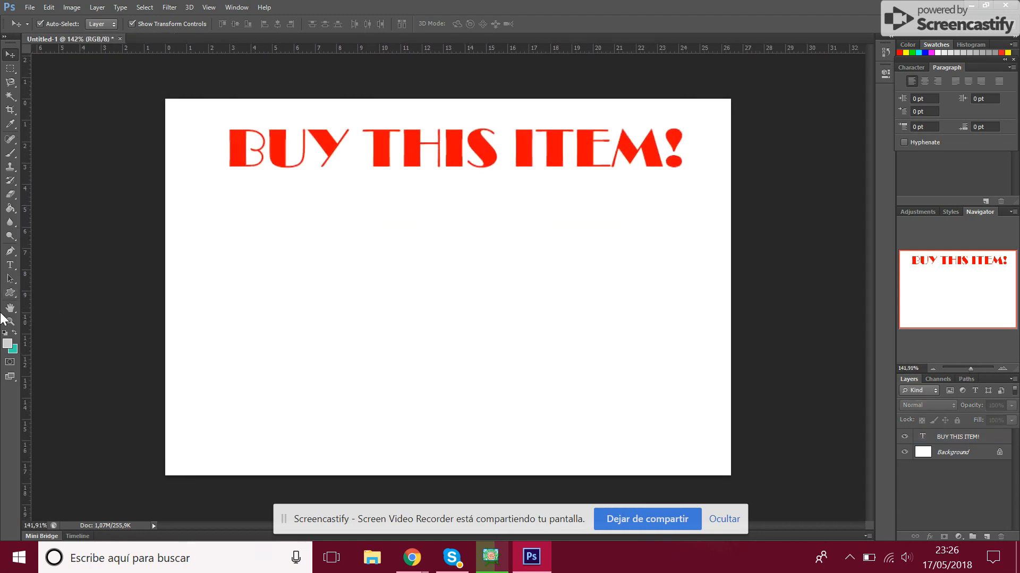
Choose the Brush tool and add a new empty layer above the "BUY THIS ITEM!" text layer.
{"action": "left_click", "coordinate": [11, 194]}
{"action": "left_click", "coordinate": [11, 155]}
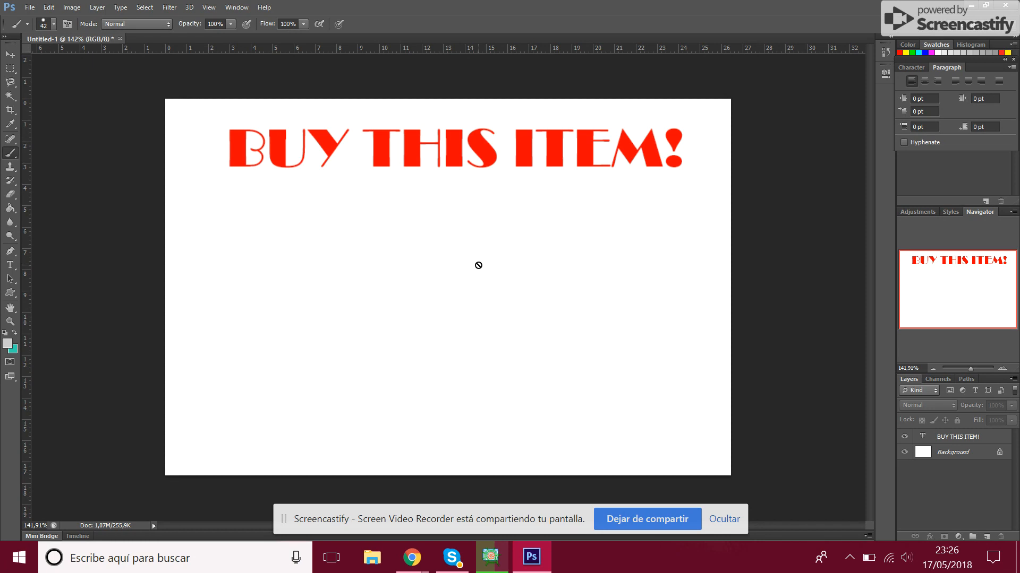
{"action": "left_click", "coordinate": [956, 456]}
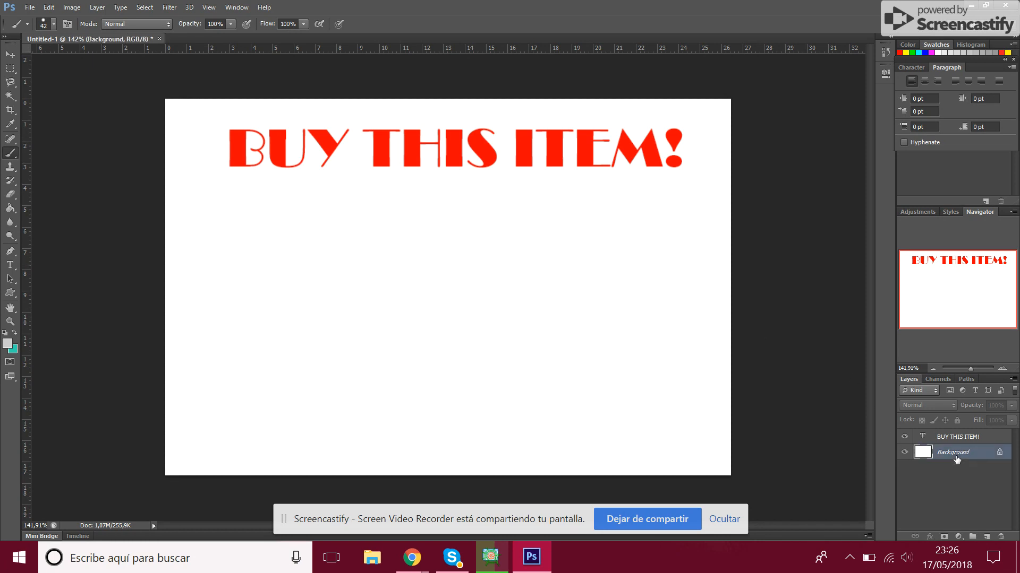
{"action": "left_click", "coordinate": [952, 438]}
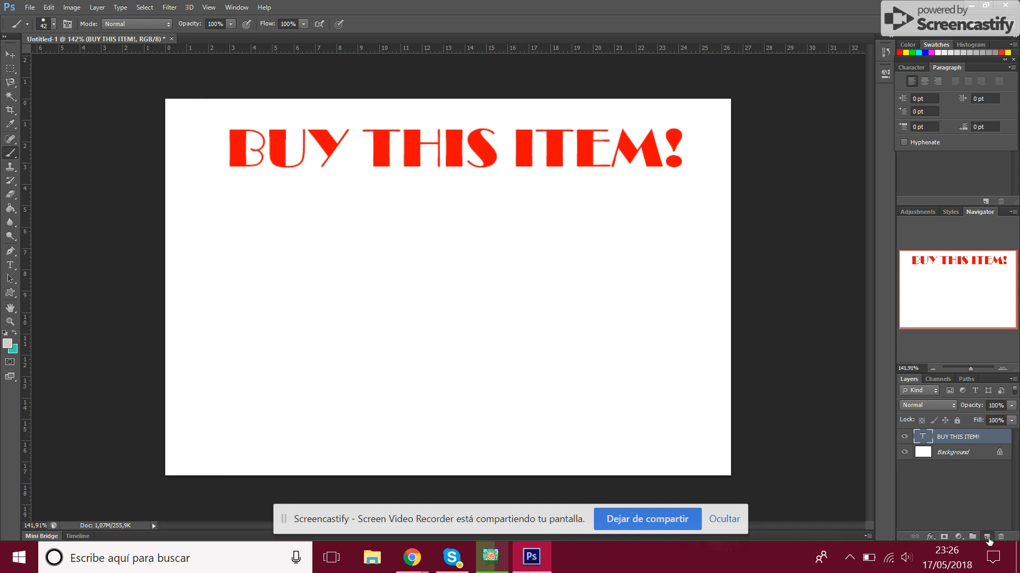
{"action": "left_click", "coordinate": [987, 537]}
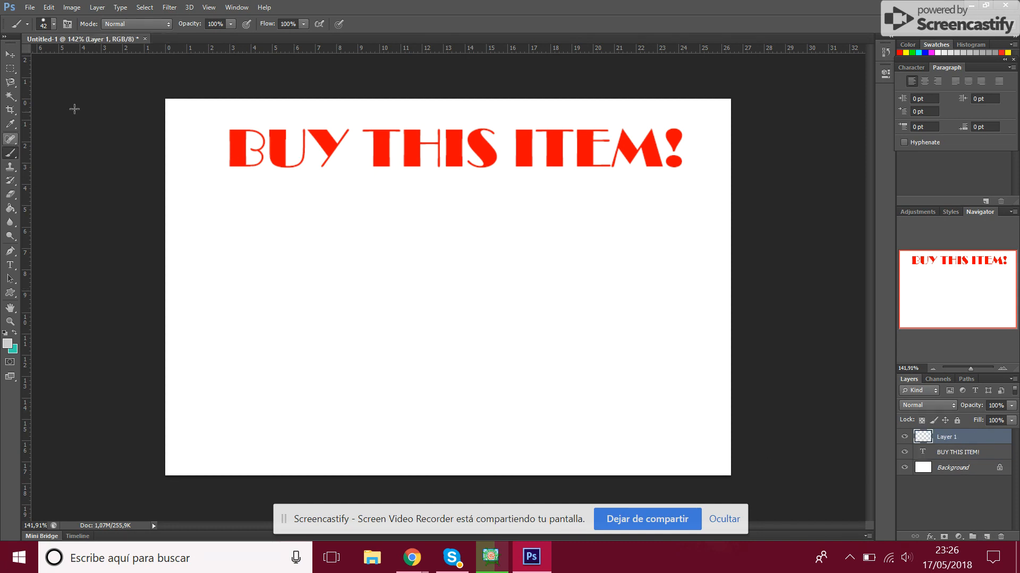
Set the foreground color to bright green, 29dd0b.
{"action": "left_click", "coordinate": [7, 345]}
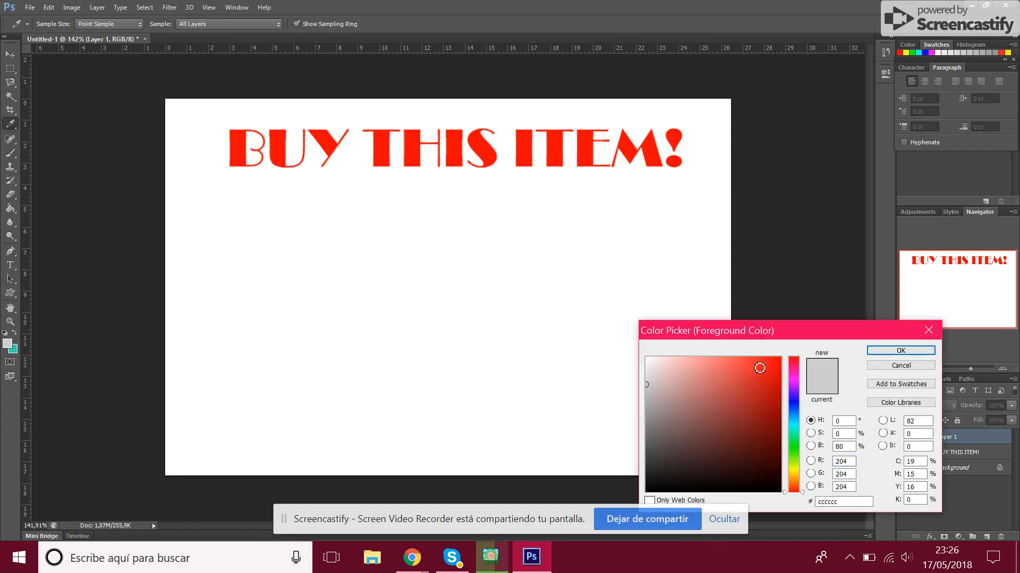
{"action": "left_click", "coordinate": [789, 402]}
{"action": "left_click", "coordinate": [794, 450]}
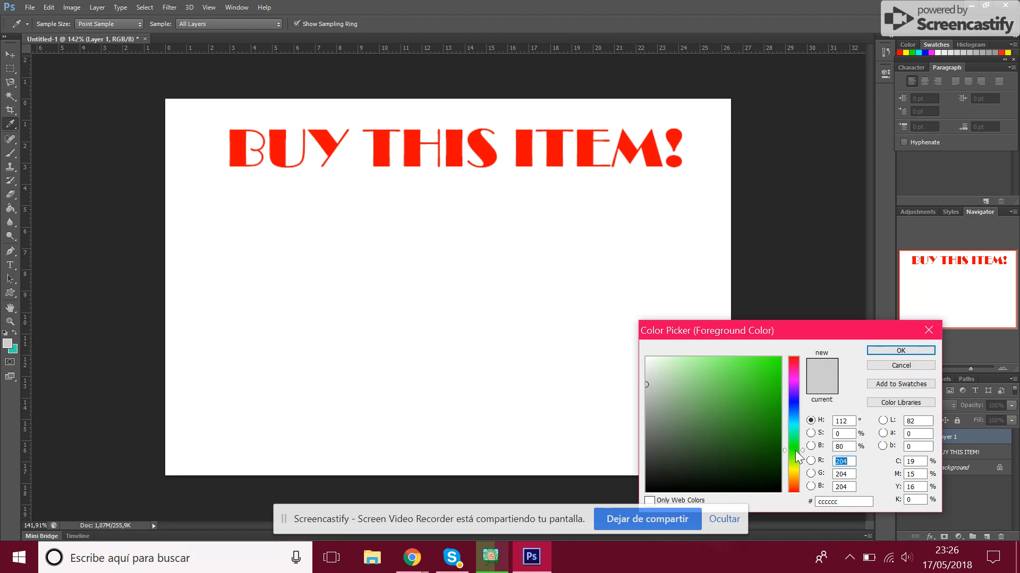
{"action": "left_click", "coordinate": [774, 375]}
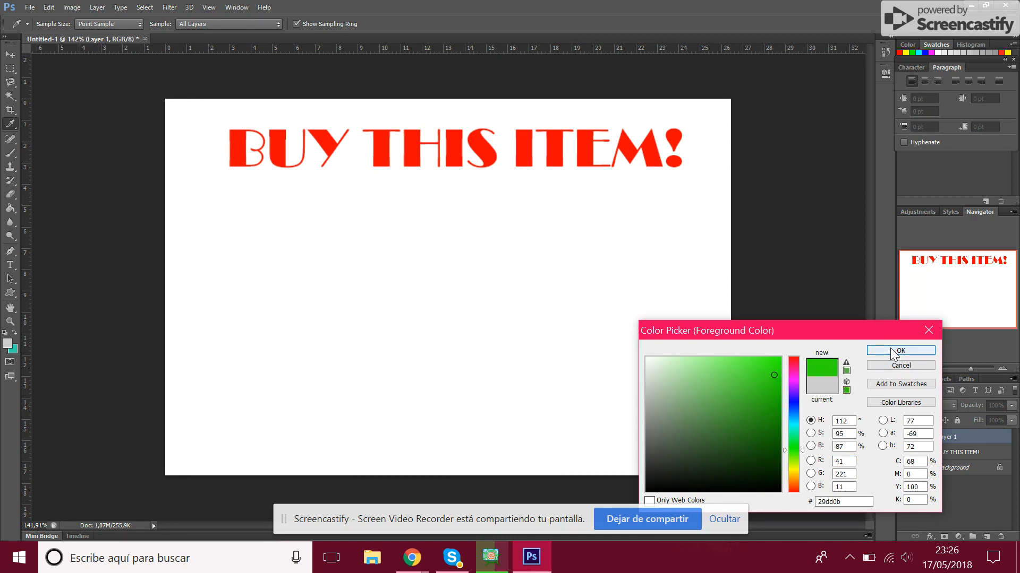
{"action": "left_click", "coordinate": [900, 351]}
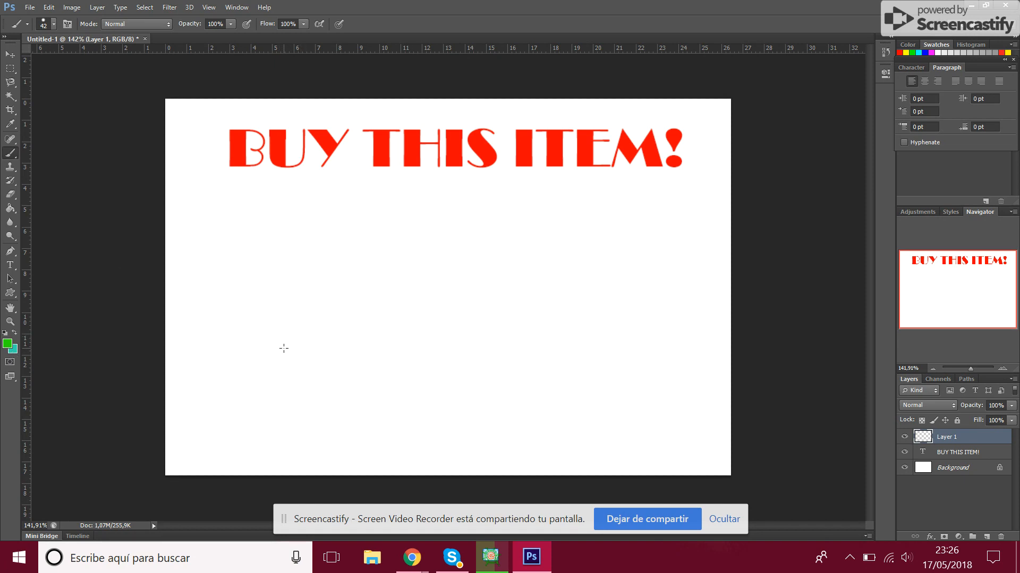
Paint a thick, curly green stroke with the 42 px brush across the canvas below the headline.
{"action": "mouse_move", "coordinate": [282, 348]}
{"action": "left_mouse_down"}
{"action": "mouse_move", "coordinate": [367, 286]}
{"action": "mouse_move", "coordinate": [422, 316]}
{"action": "mouse_move", "coordinate": [408, 351]}
{"action": "mouse_move", "coordinate": [381, 307]}
{"action": "mouse_move", "coordinate": [427, 259]}
{"action": "mouse_move", "coordinate": [549, 232]}
{"action": "mouse_move", "coordinate": [601, 300]}
{"action": "mouse_move", "coordinate": [572, 352]}
{"action": "mouse_move", "coordinate": [534, 337]}
{"action": "mouse_move", "coordinate": [548, 315]}
{"action": "left_mouse_up"}
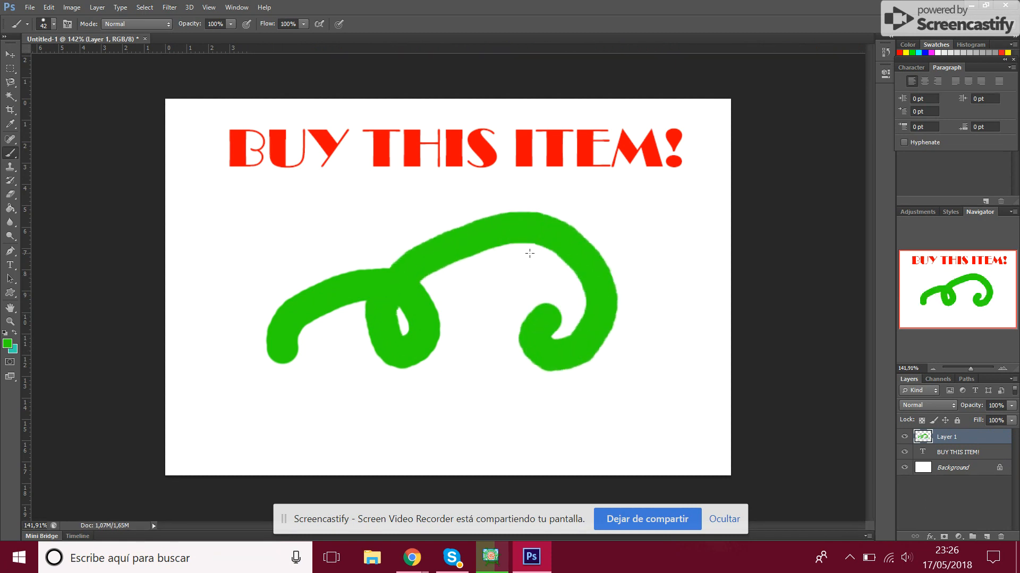
{"action": "key", "text": "Tab"}
{"action": "key", "text": "Tab"}
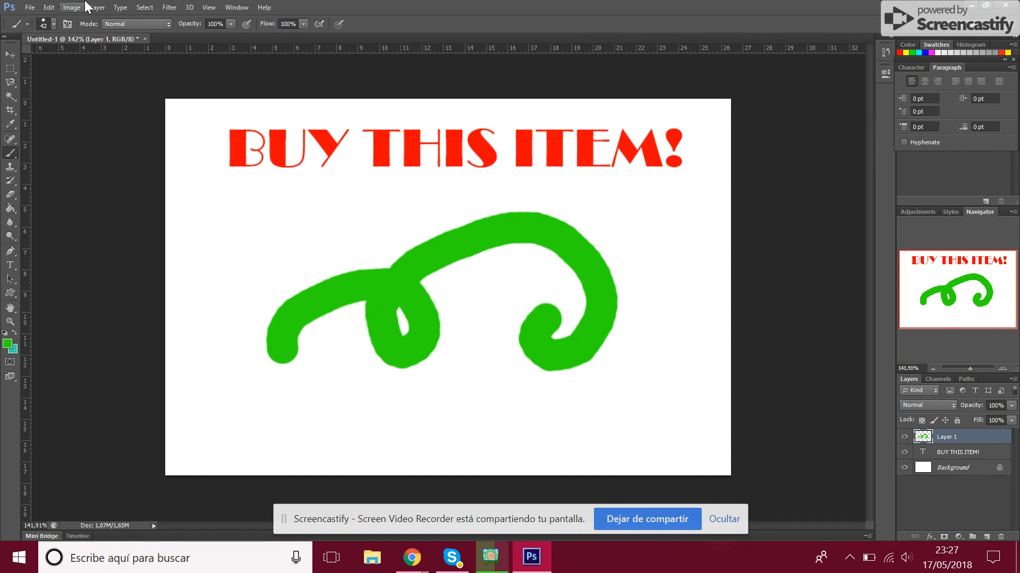
Reduce the brush size to 11 px and scribble thin green loops over the thick stroke.
{"action": "left_click", "coordinate": [53, 26]}
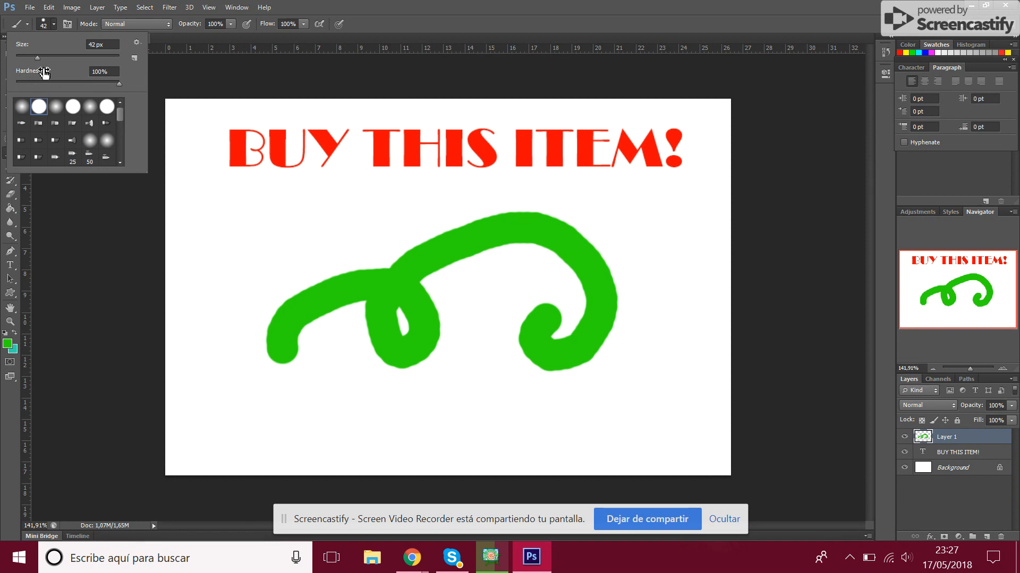
{"action": "left_click", "coordinate": [22, 57]}
{"action": "mouse_move", "coordinate": [272, 237]}
{"action": "left_mouse_down"}
{"action": "mouse_move", "coordinate": [308, 202]}
{"action": "mouse_move", "coordinate": [361, 233]}
{"action": "mouse_move", "coordinate": [342, 202]}
{"action": "mouse_move", "coordinate": [395, 243]}
{"action": "mouse_move", "coordinate": [422, 206]}
{"action": "mouse_move", "coordinate": [343, 331]}
{"action": "mouse_move", "coordinate": [286, 313]}
{"action": "mouse_move", "coordinate": [274, 354]}
{"action": "mouse_move", "coordinate": [414, 322]}
{"action": "mouse_move", "coordinate": [455, 409]}
{"action": "mouse_move", "coordinate": [505, 308]}
{"action": "mouse_move", "coordinate": [579, 277]}
{"action": "mouse_move", "coordinate": [612, 237]}
{"action": "mouse_move", "coordinate": [479, 209]}
{"action": "mouse_move", "coordinate": [279, 306]}
{"action": "mouse_move", "coordinate": [226, 269]}
{"action": "mouse_move", "coordinate": [479, 257]}
{"action": "mouse_move", "coordinate": [677, 295]}
{"action": "left_mouse_up"}
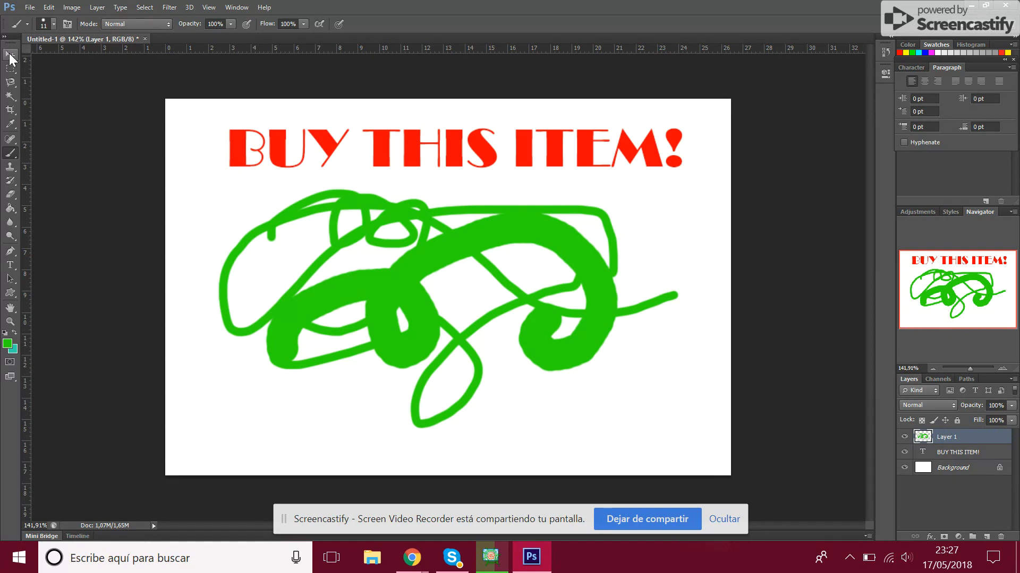
Erase the green brush strokes below the headline with the 137 px Eraser and keep Layer 1 active.
{"action": "left_click", "coordinate": [12, 190]}
{"action": "mouse_move", "coordinate": [210, 258]}
{"action": "left_mouse_down"}
{"action": "mouse_move", "coordinate": [457, 254]}
{"action": "mouse_move", "coordinate": [307, 237]}
{"action": "mouse_move", "coordinate": [303, 203]}
{"action": "mouse_move", "coordinate": [647, 212]}
{"action": "mouse_move", "coordinate": [609, 274]}
{"action": "mouse_move", "coordinate": [339, 298]}
{"action": "mouse_move", "coordinate": [264, 331]}
{"action": "mouse_move", "coordinate": [498, 333]}
{"action": "mouse_move", "coordinate": [192, 284]}
{"action": "mouse_move", "coordinate": [271, 81]}
{"action": "mouse_move", "coordinate": [241, 153]}
{"action": "mouse_move", "coordinate": [292, 121]}
{"action": "mouse_move", "coordinate": [224, 199]}
{"action": "mouse_move", "coordinate": [497, 196]}
{"action": "mouse_move", "coordinate": [636, 249]}
{"action": "mouse_move", "coordinate": [611, 316]}
{"action": "mouse_move", "coordinate": [551, 342]}
{"action": "mouse_move", "coordinate": [662, 311]}
{"action": "mouse_move", "coordinate": [675, 289]}
{"action": "mouse_move", "coordinate": [570, 399]}
{"action": "mouse_move", "coordinate": [562, 298]}
{"action": "mouse_move", "coordinate": [411, 379]}
{"action": "mouse_move", "coordinate": [447, 374]}
{"action": "mouse_move", "coordinate": [467, 418]}
{"action": "mouse_move", "coordinate": [517, 380]}
{"action": "left_mouse_up"}
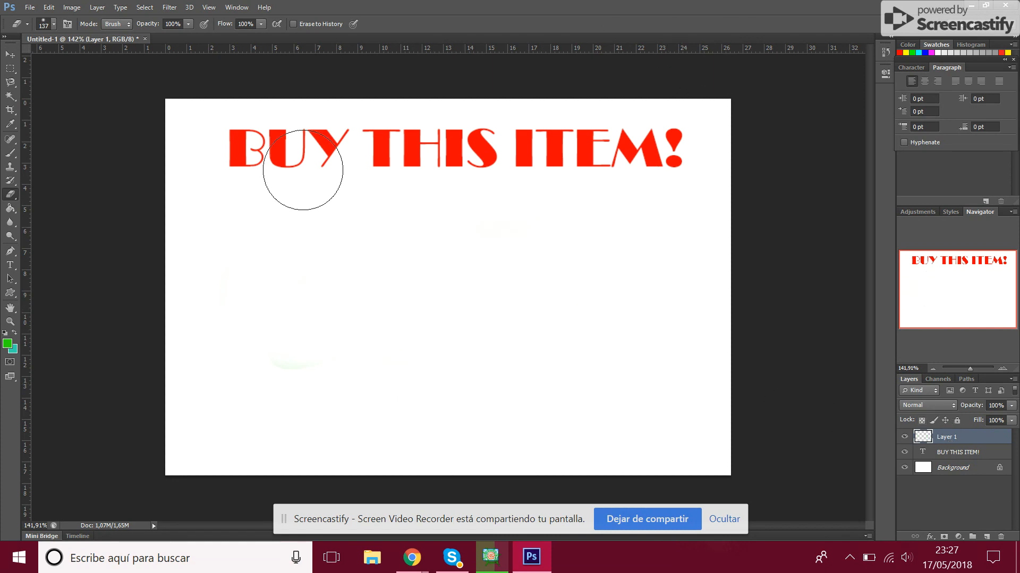
{"action": "left_click", "coordinate": [957, 455]}
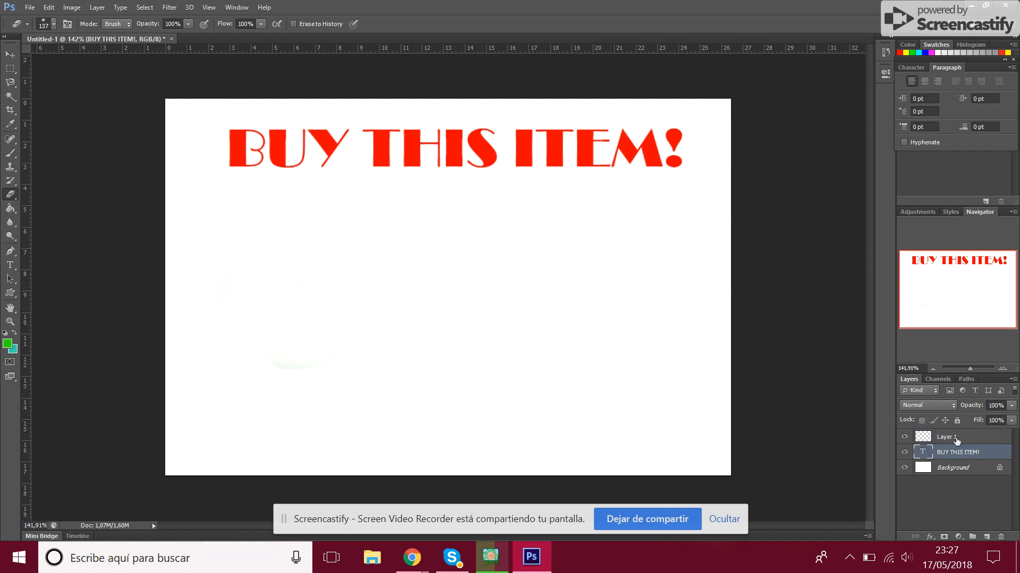
{"action": "left_click", "coordinate": [956, 438]}
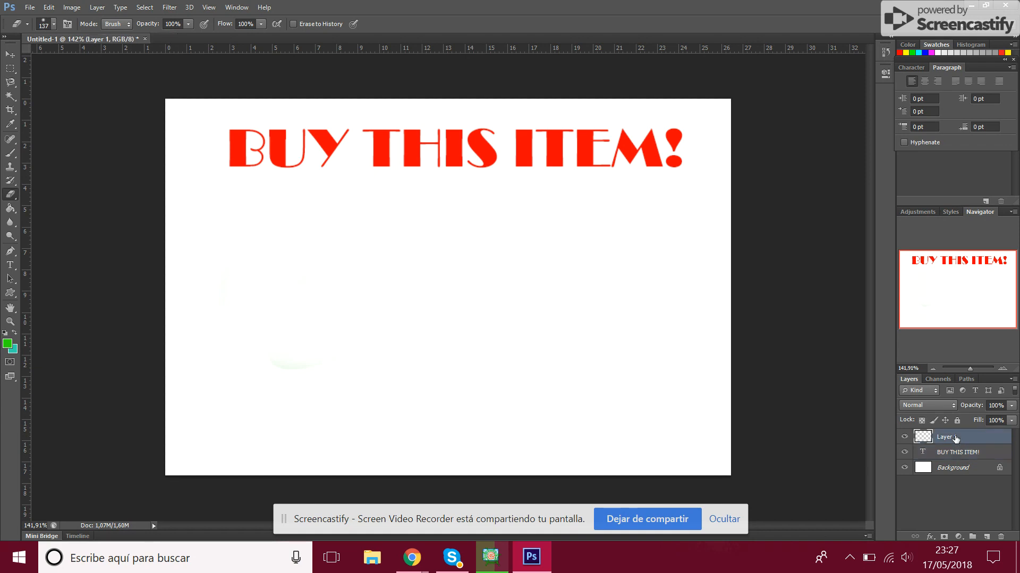
Draw a green heart custom shape in the empty area below the headline.
{"action": "left_click", "coordinate": [9, 293]}
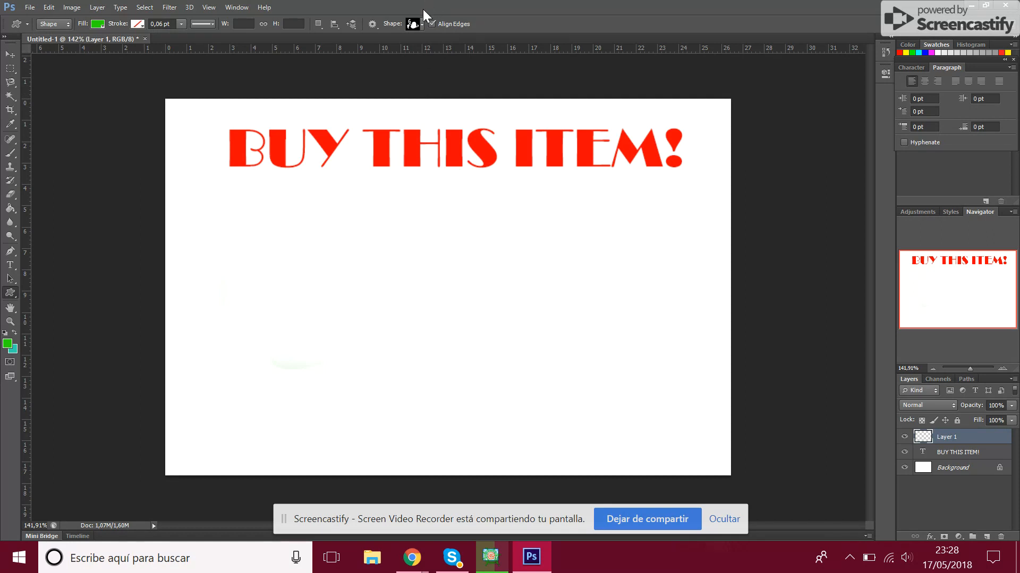
{"action": "left_click", "coordinate": [419, 23]}
{"action": "left_click", "coordinate": [430, 81]}
{"action": "left_click_drag", "start_coordinate": [264, 254], "coordinate": [389, 366]}
Move the green heart up over the word "ITEM" in the headline and select its Shape 1 layer.
{"action": "left_click", "coordinate": [12, 55]}
{"action": "left_click_drag", "start_coordinate": [365, 308], "coordinate": [575, 144]}
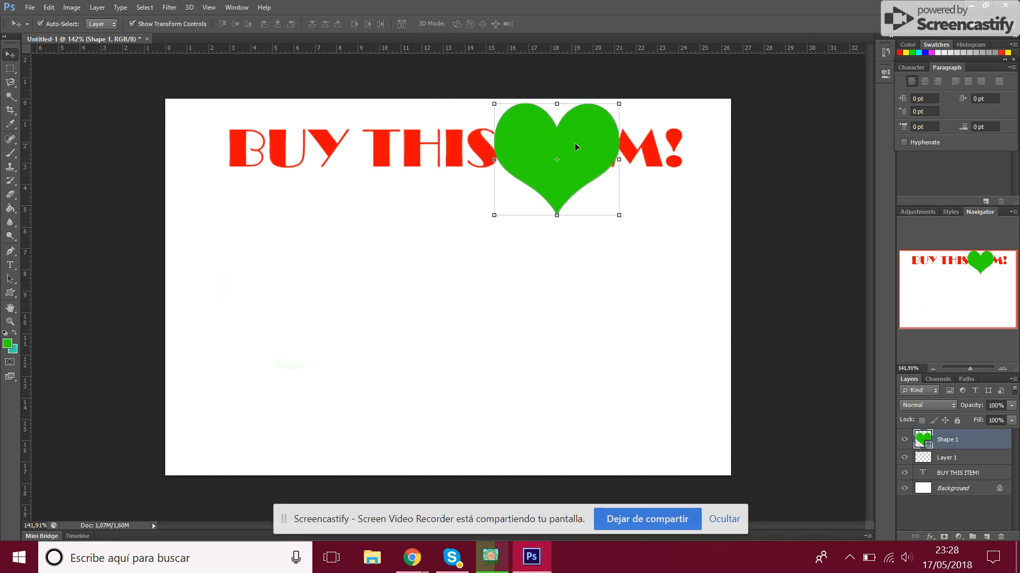
{"action": "left_click", "coordinate": [390, 345]}
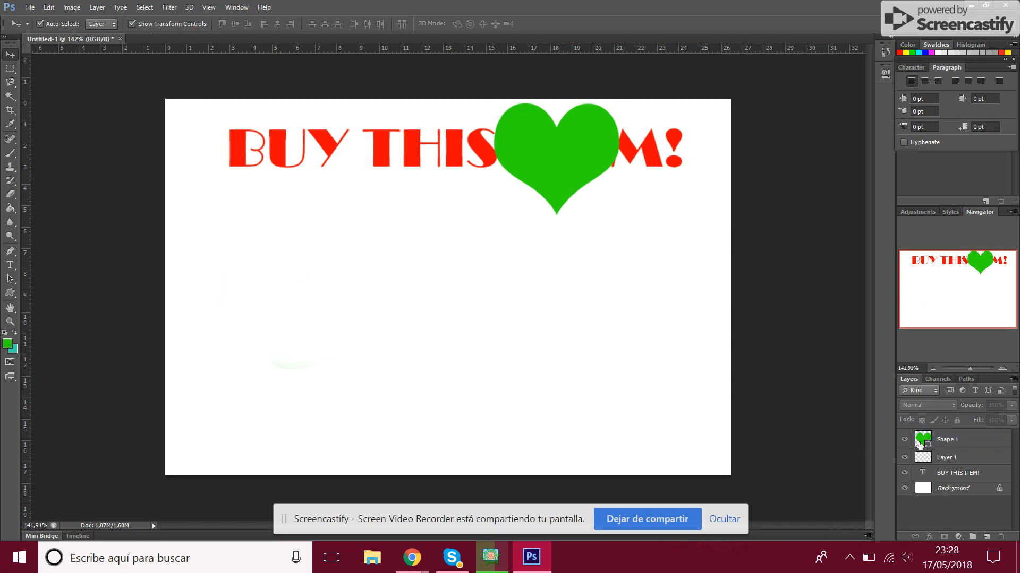
{"action": "left_click", "coordinate": [945, 446]}
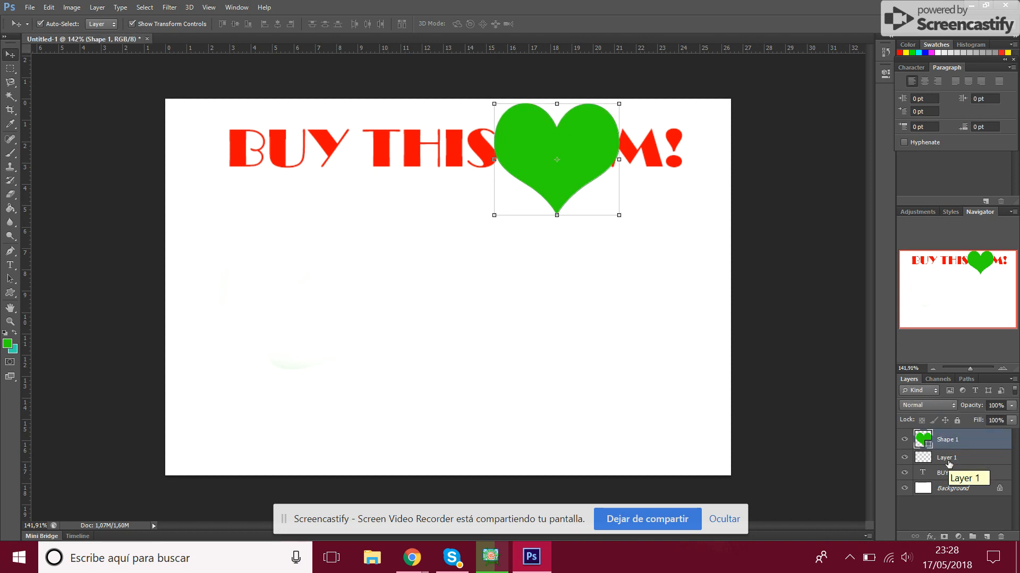
Paint a freehand teal curl on Layer 1 below the headline with the 11 px brush, and select the text layer.
{"action": "left_click", "coordinate": [949, 460]}
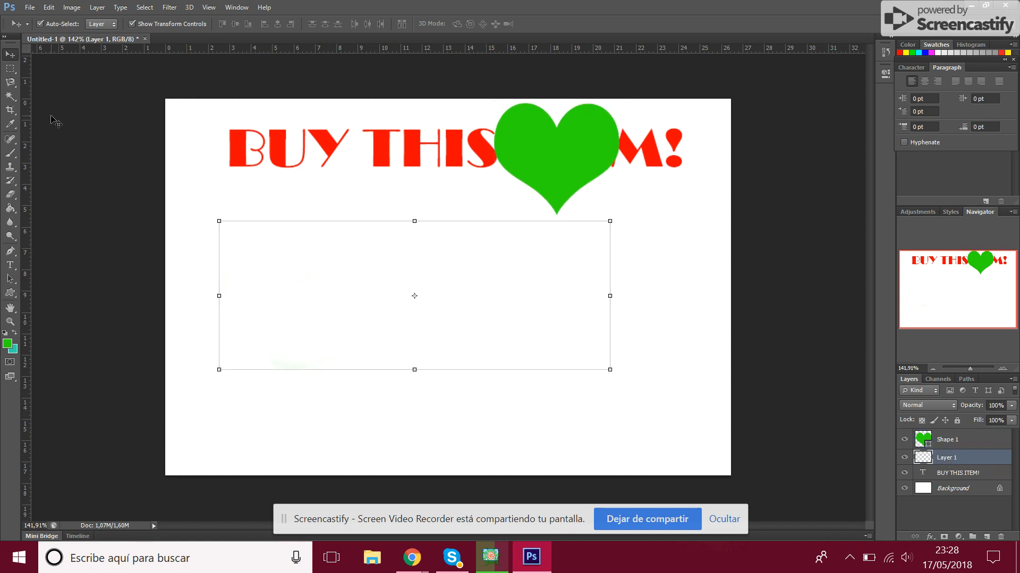
{"action": "left_click", "coordinate": [10, 154]}
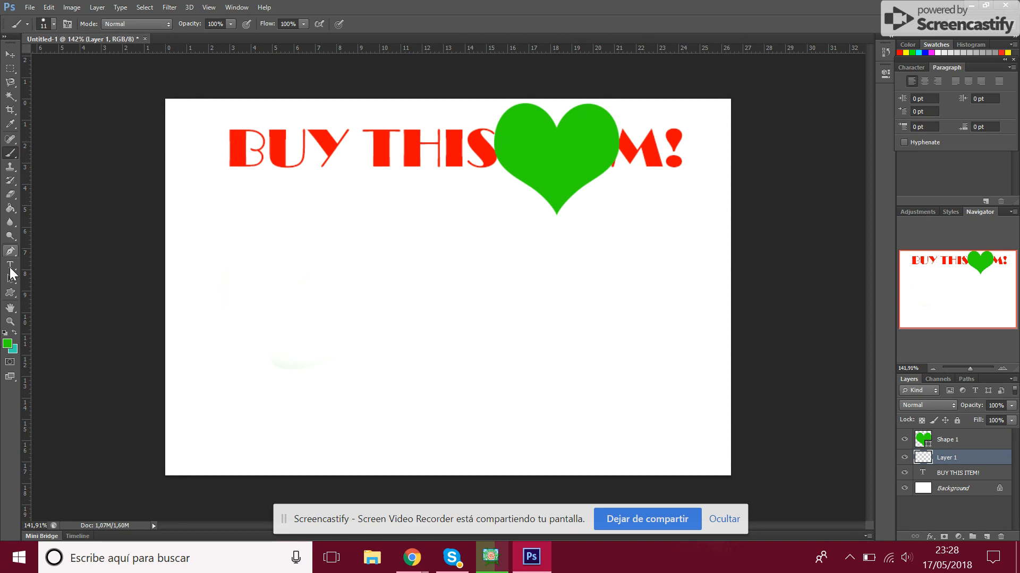
{"action": "mouse_move", "coordinate": [291, 345]}
{"action": "left_mouse_down"}
{"action": "mouse_move", "coordinate": [307, 229]}
{"action": "mouse_move", "coordinate": [356, 317]}
{"action": "mouse_move", "coordinate": [363, 260]}
{"action": "left_mouse_up"}
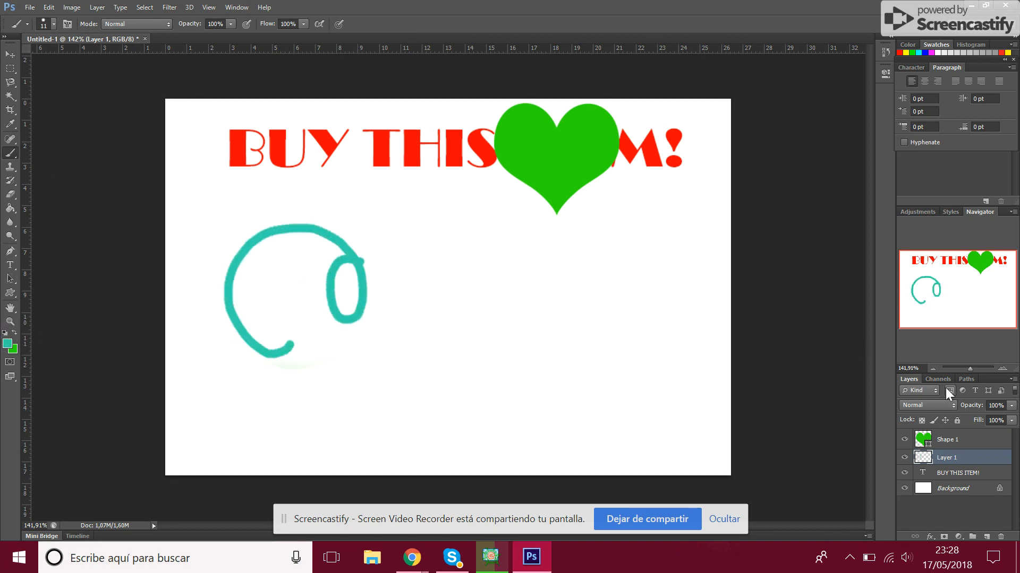
{"action": "left_click", "coordinate": [953, 478]}
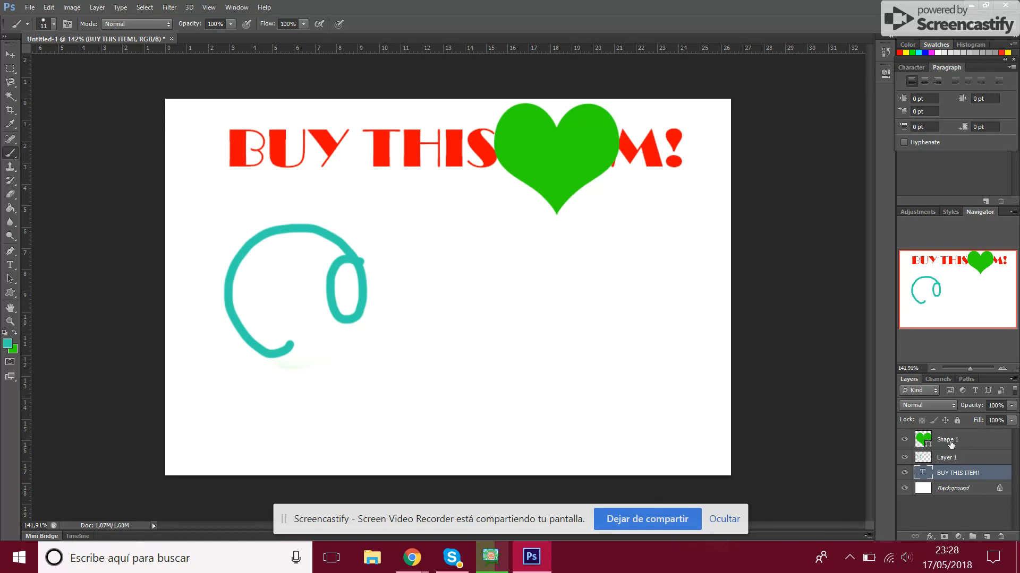
Hide and show the Shape 1 heart layer, then try moving it beneath the text layer and back to the top of the stack.
{"action": "left_click", "coordinate": [950, 442]}
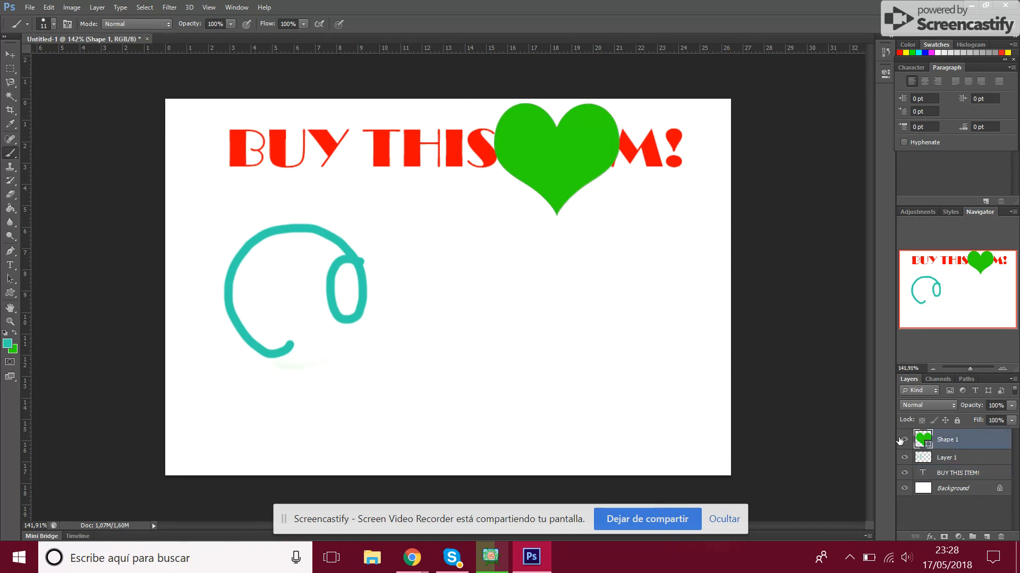
{"action": "left_click", "coordinate": [905, 441]}
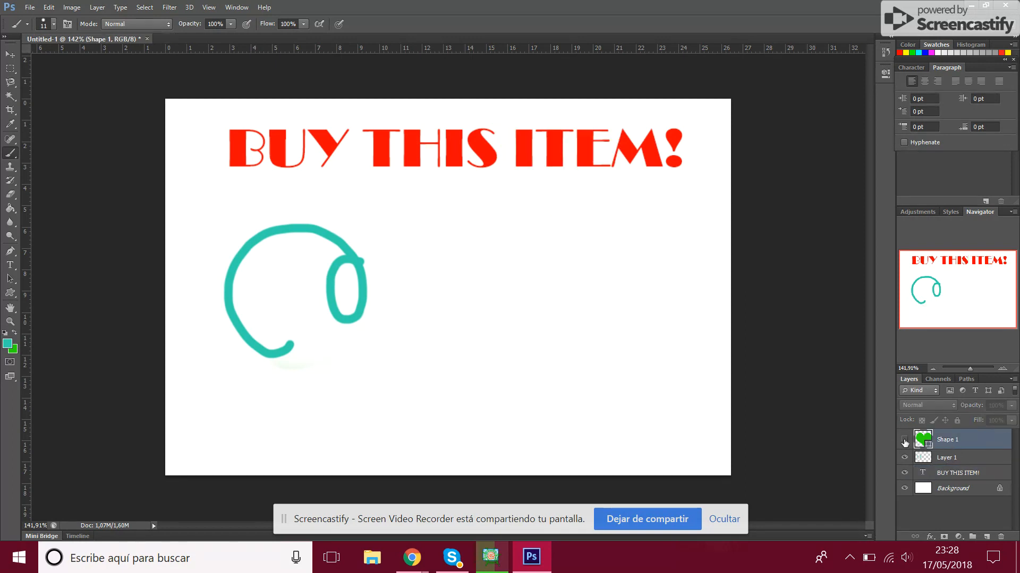
{"action": "left_click", "coordinate": [904, 442]}
{"action": "left_click", "coordinate": [904, 441]}
{"action": "left_click", "coordinate": [904, 442]}
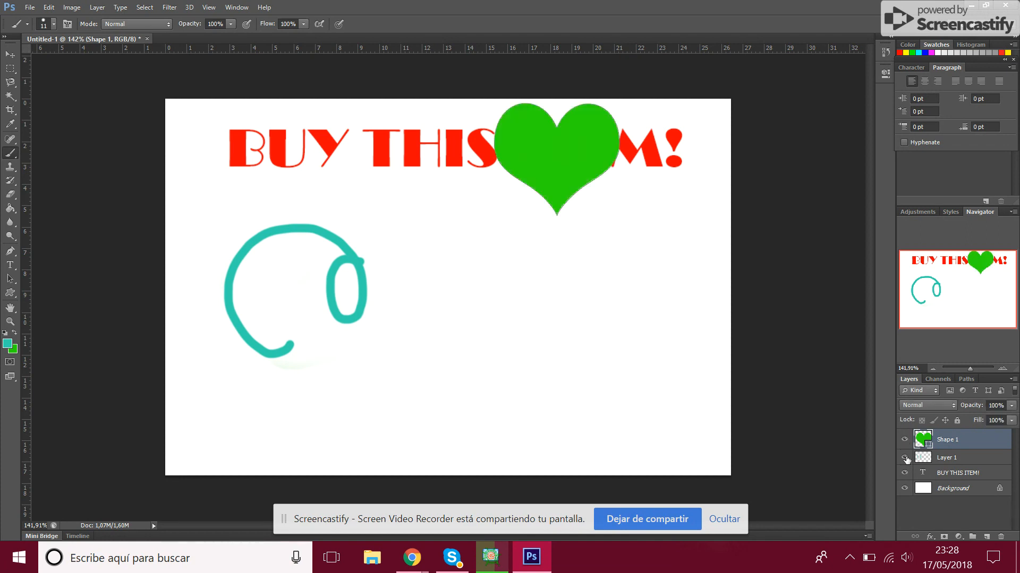
{"action": "left_click", "coordinate": [905, 458]}
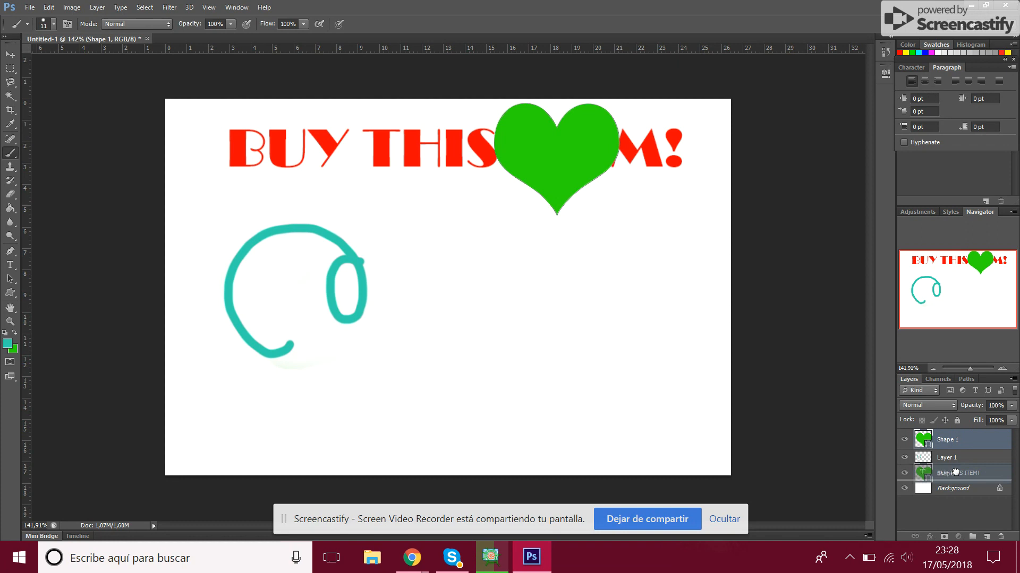
{"action": "mouse_move", "coordinate": [962, 441]}
{"action": "left_mouse_down"}
{"action": "mouse_move", "coordinate": [961, 482]}
{"action": "mouse_move", "coordinate": [971, 435]}
{"action": "left_mouse_up"}
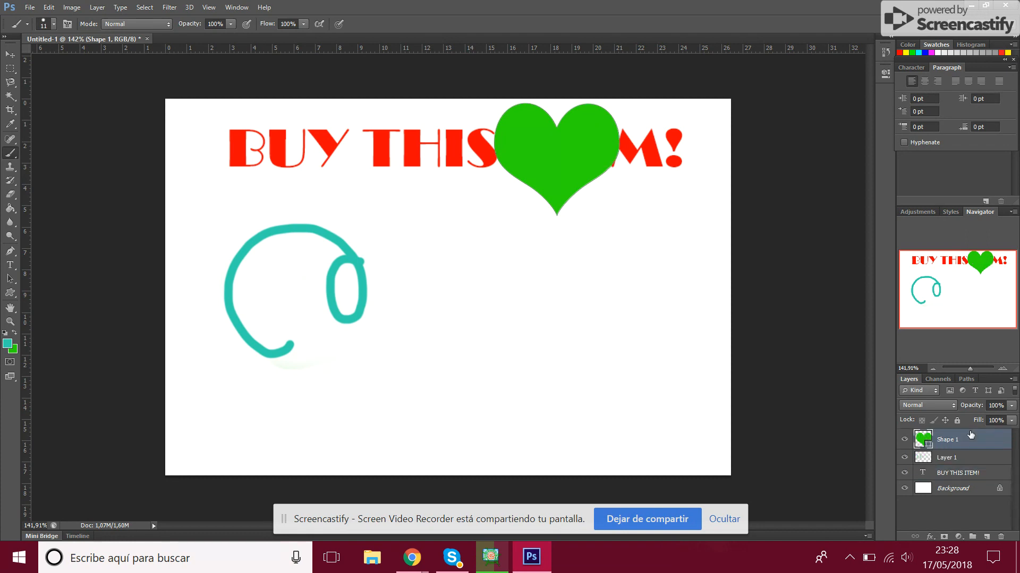
Move the green heart into the empty area below the headline and delete Layer 1 with the teal curl.
{"action": "left_click", "coordinate": [10, 55]}
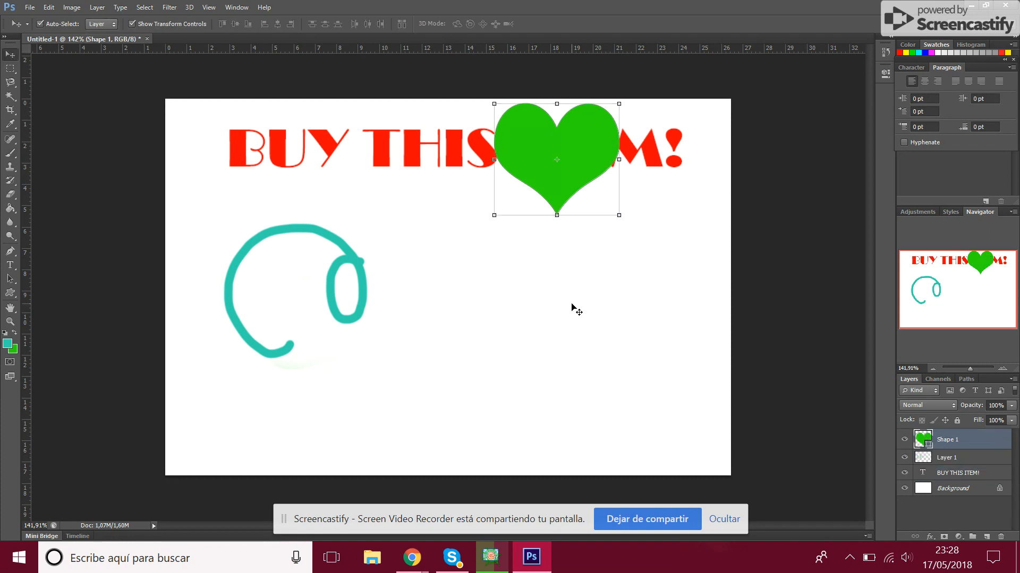
{"action": "left_click_drag", "start_coordinate": [562, 156], "coordinate": [517, 332]}
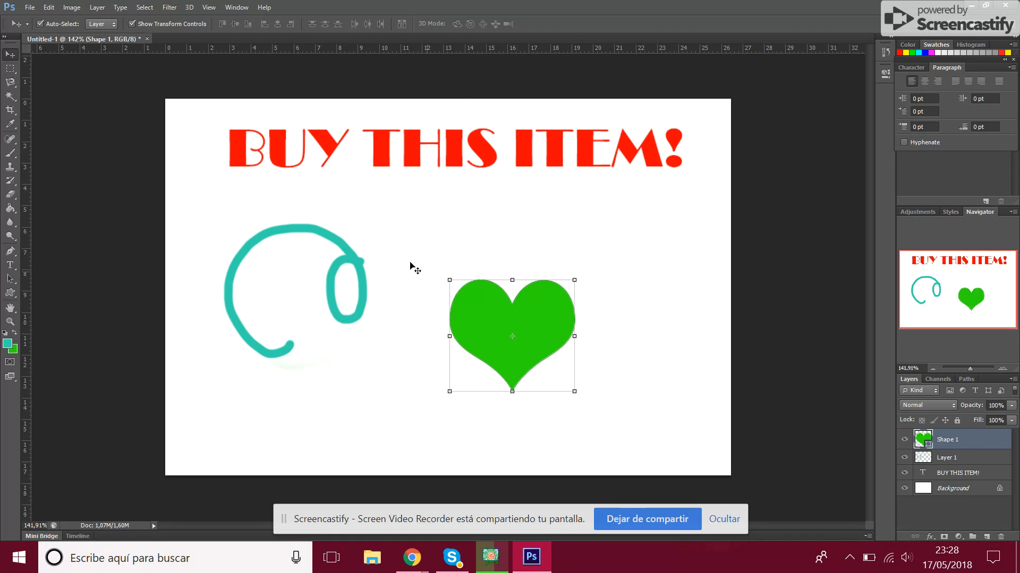
{"action": "left_click", "coordinate": [341, 248]}
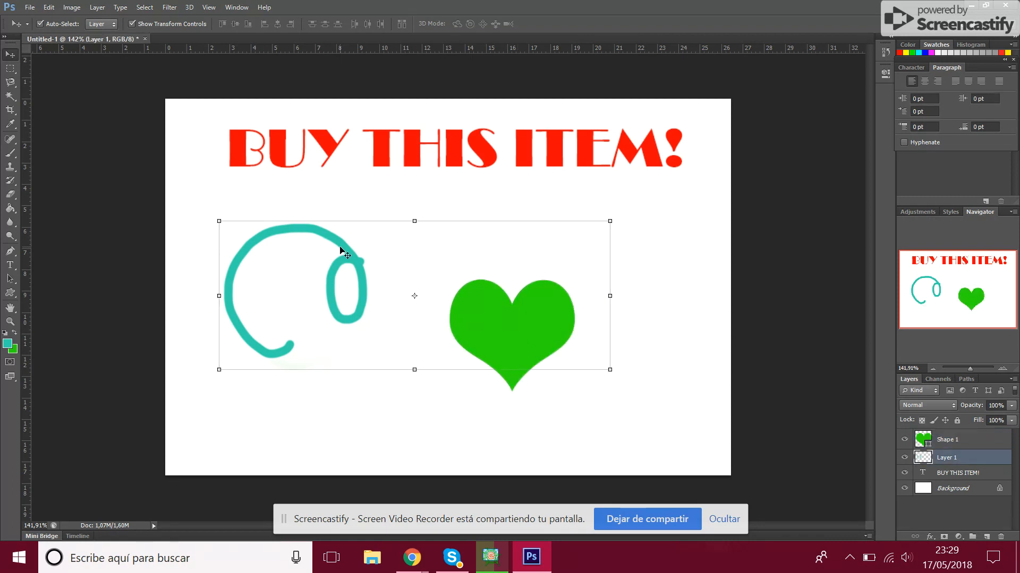
{"action": "key", "text": "Delete"}
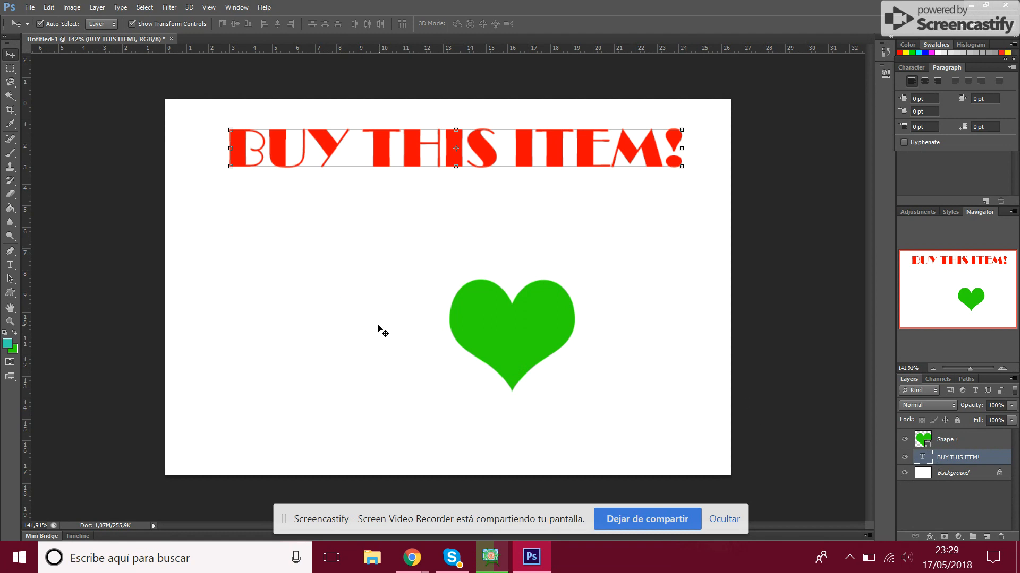
Turn off Auto-Select for the Move tool, try selecting the heart on the canvas, and turn Auto-Select back on.
{"action": "left_click", "coordinate": [525, 360]}
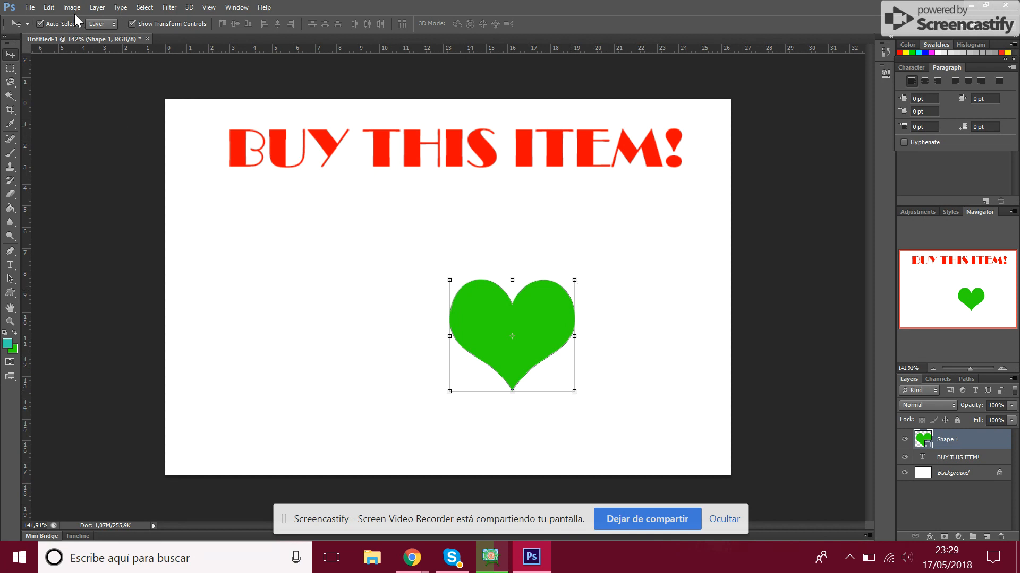
{"action": "left_click", "coordinate": [371, 250]}
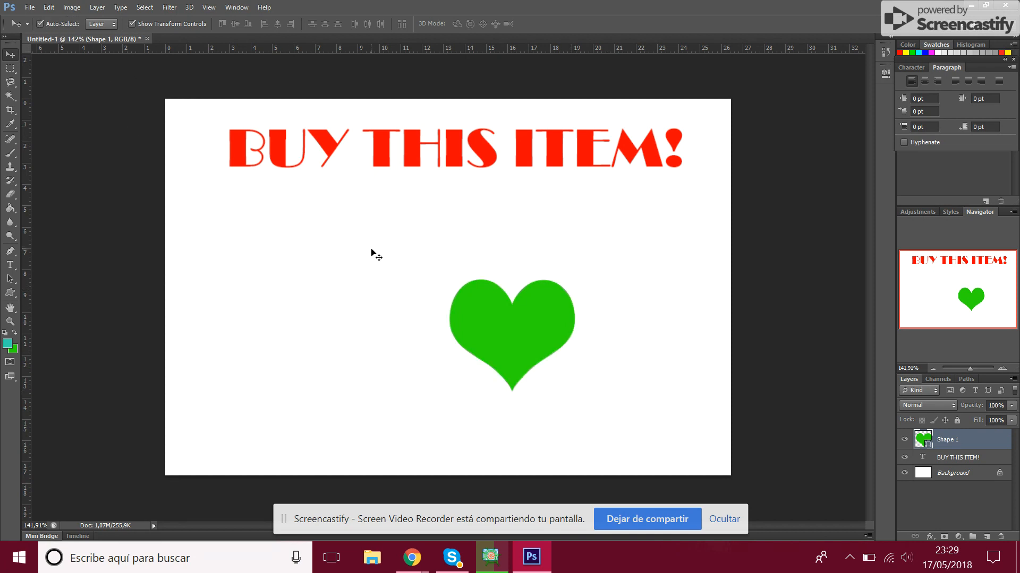
{"action": "left_click", "coordinate": [60, 24]}
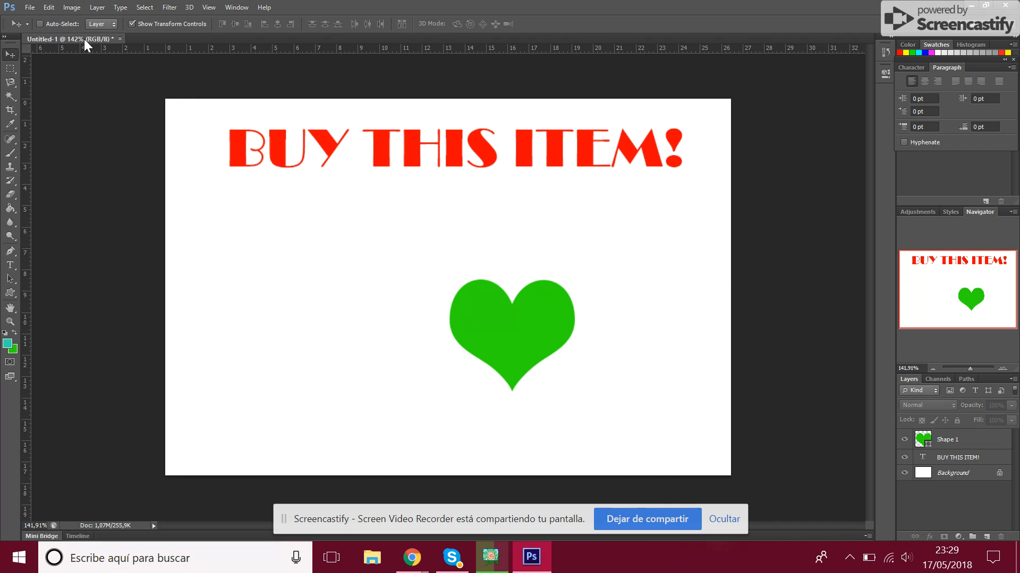
{"action": "left_click", "coordinate": [528, 323]}
{"action": "left_click", "coordinate": [511, 213]}
{"action": "left_click", "coordinate": [40, 24]}
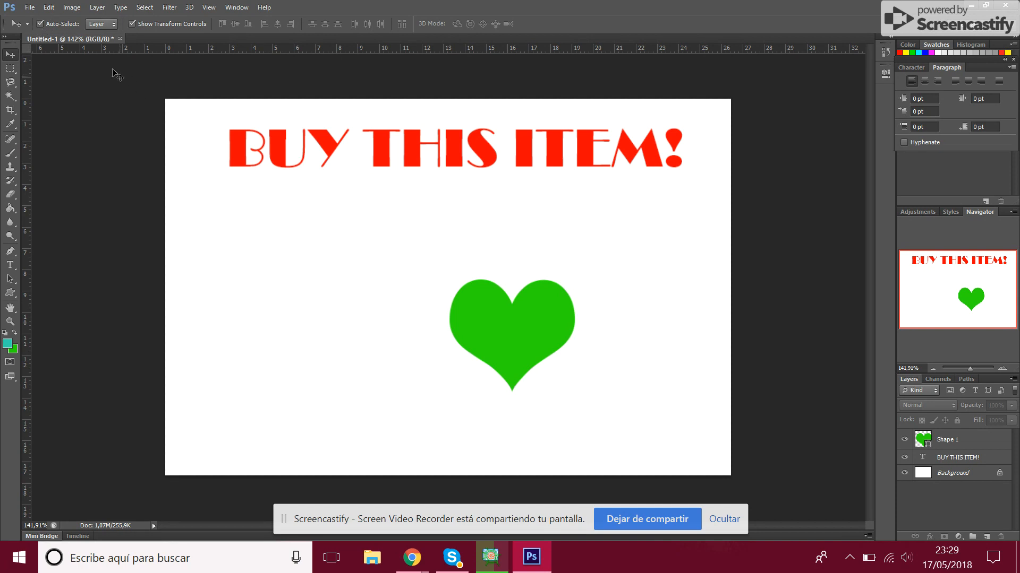
Enlarge the green heart to fill most of the canvas height, centre it over the headline, and select the headline layer.
{"action": "left_click", "coordinate": [479, 308]}
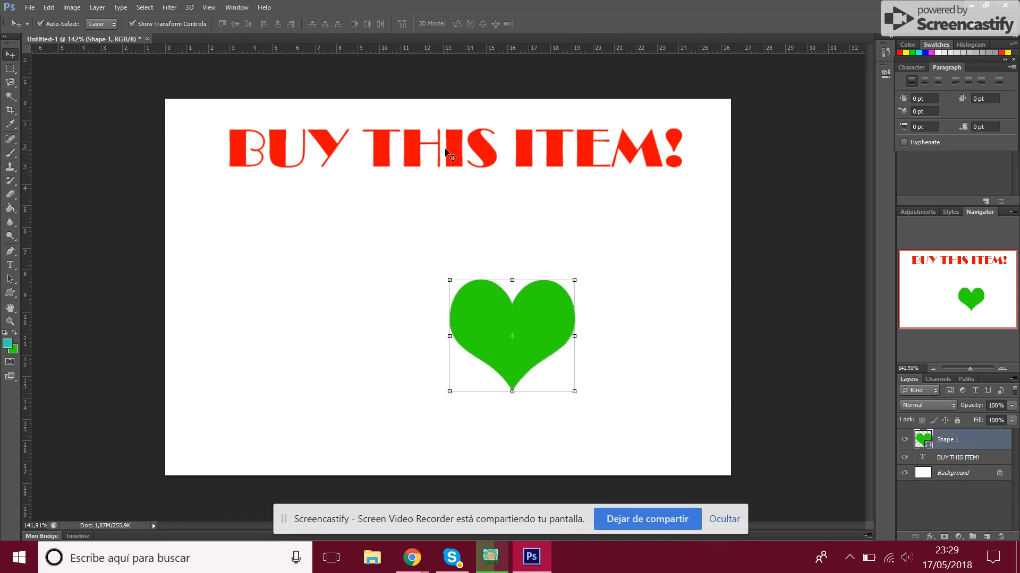
{"action": "left_click", "coordinate": [455, 155]}
{"action": "left_click", "coordinate": [519, 329]}
{"action": "left_click_drag", "start_coordinate": [449, 280], "coordinate": [208, 116]}
{"action": "left_click_drag", "start_coordinate": [422, 240], "coordinate": [466, 284]}
{"action": "key", "text": "Return"}
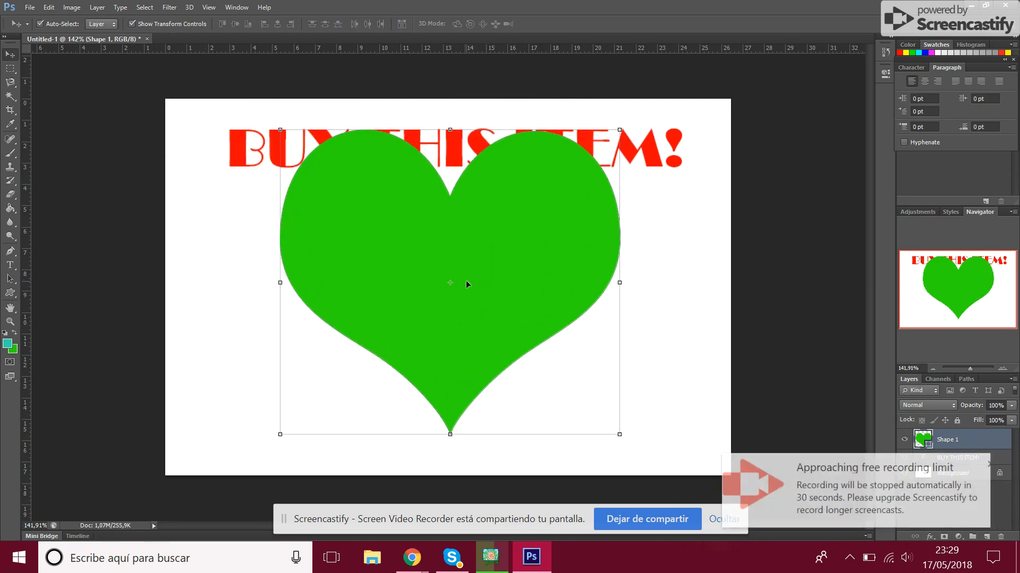
{"action": "left_click", "coordinate": [244, 155]}
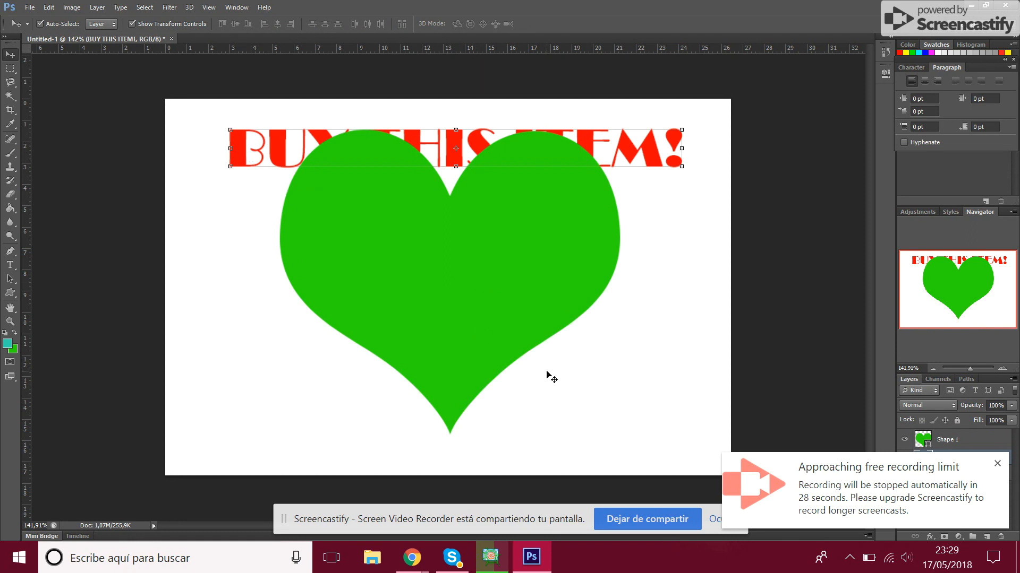
{"action": "left_click", "coordinate": [998, 465]}
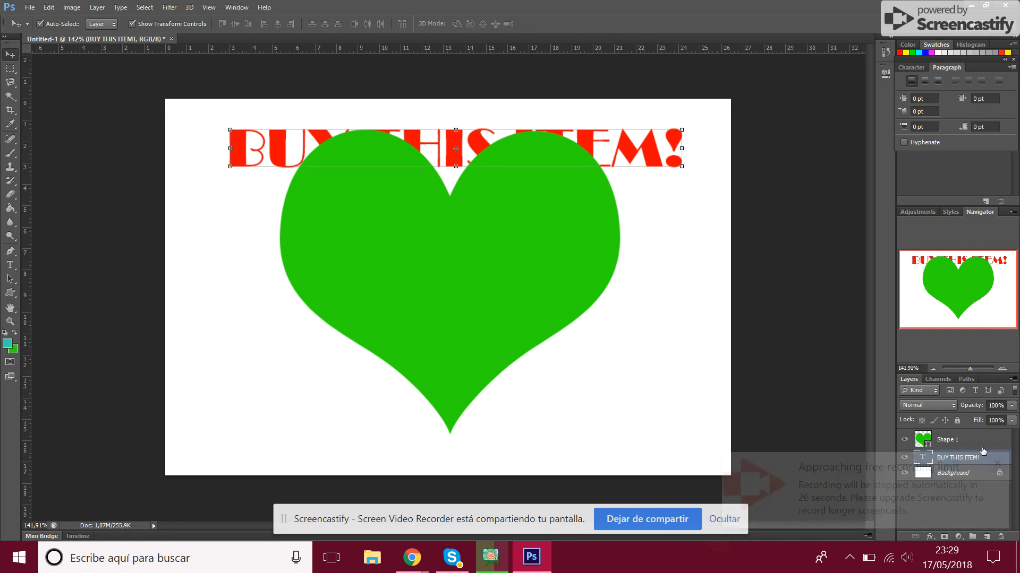
{"action": "left_click", "coordinate": [954, 456]}
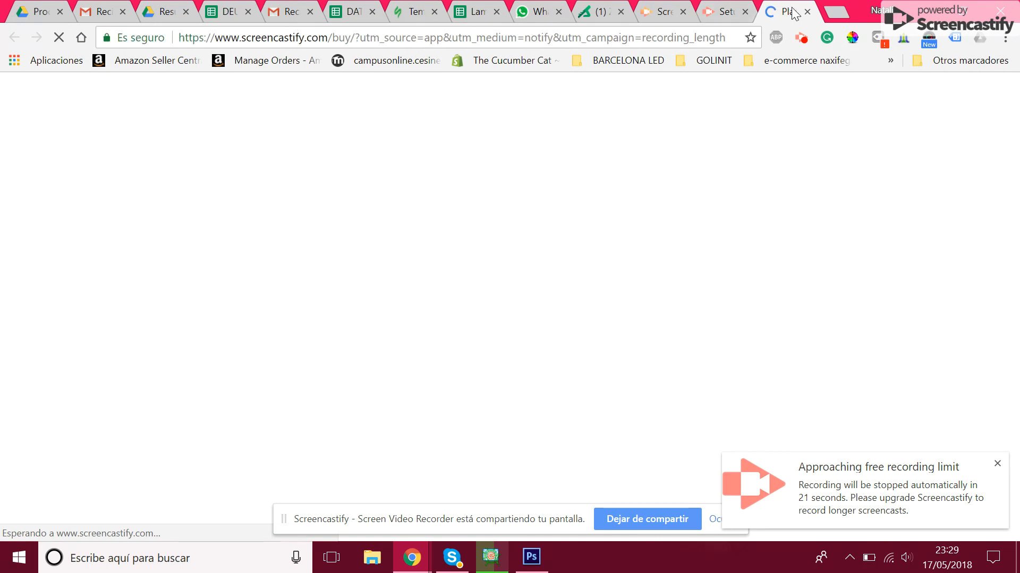
{"action": "left_click", "coordinate": [726, 11]}
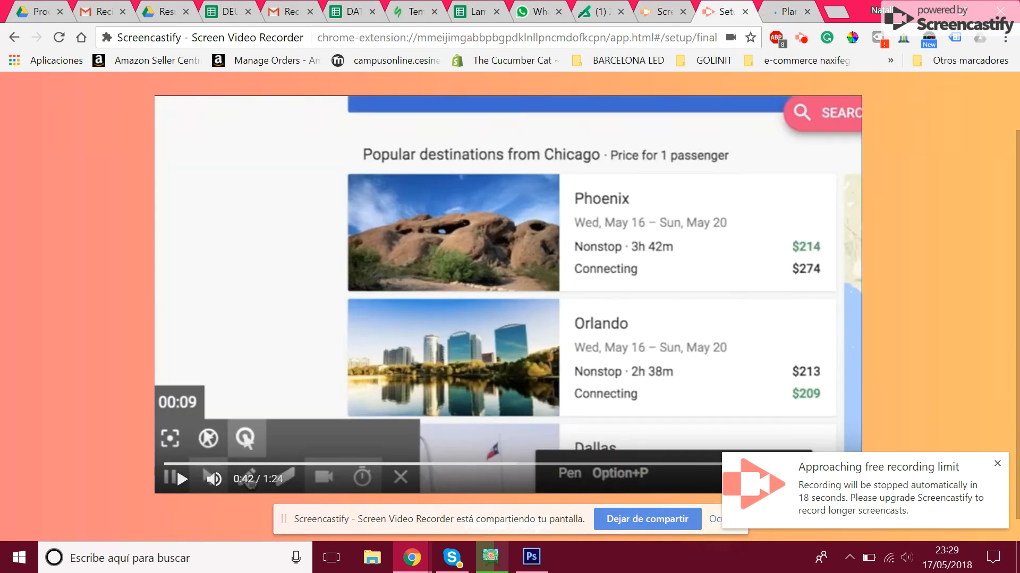
{"action": "left_click", "coordinate": [786, 8]}
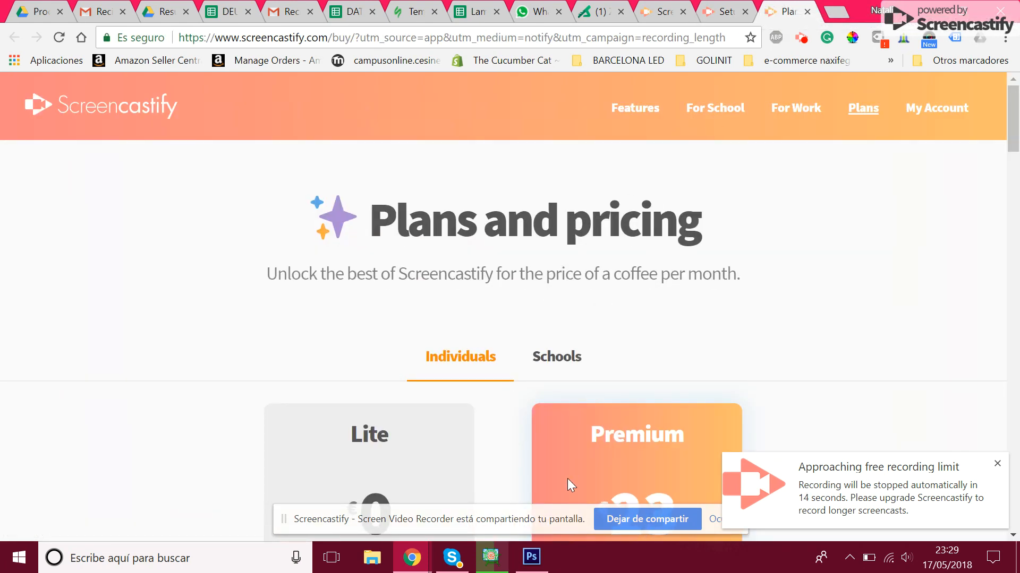